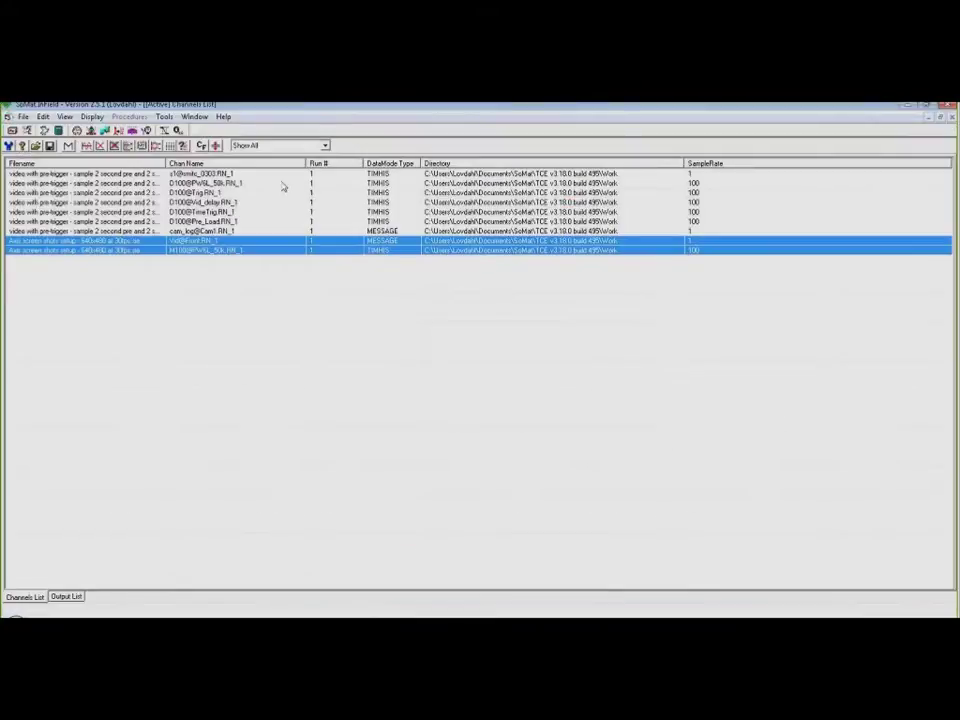
left_click(369, 232)
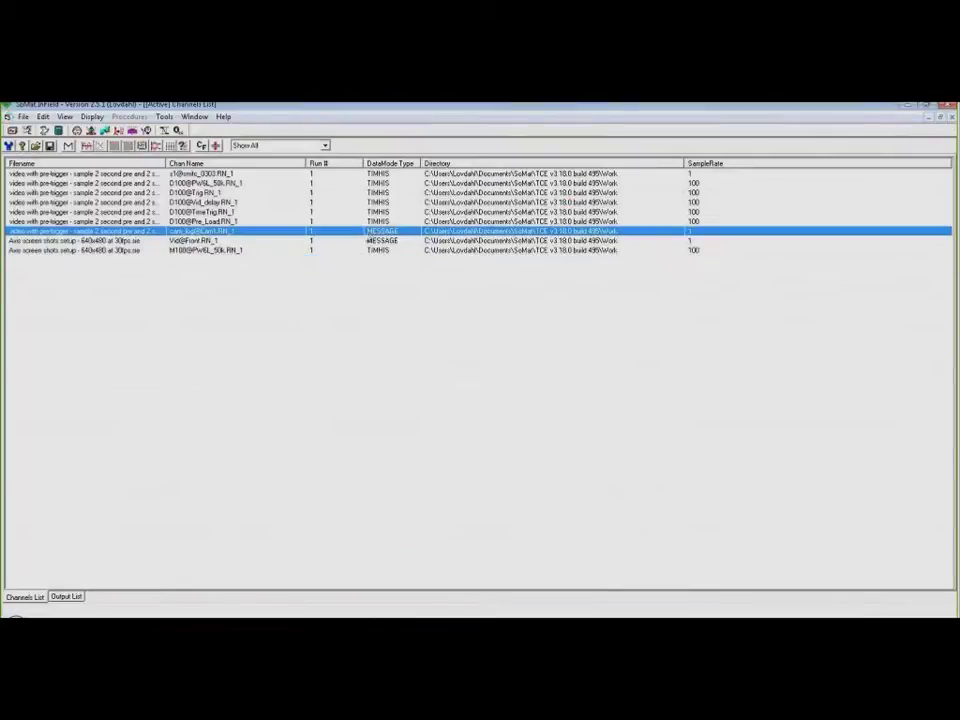
left_click(318, 184, "ctrl")
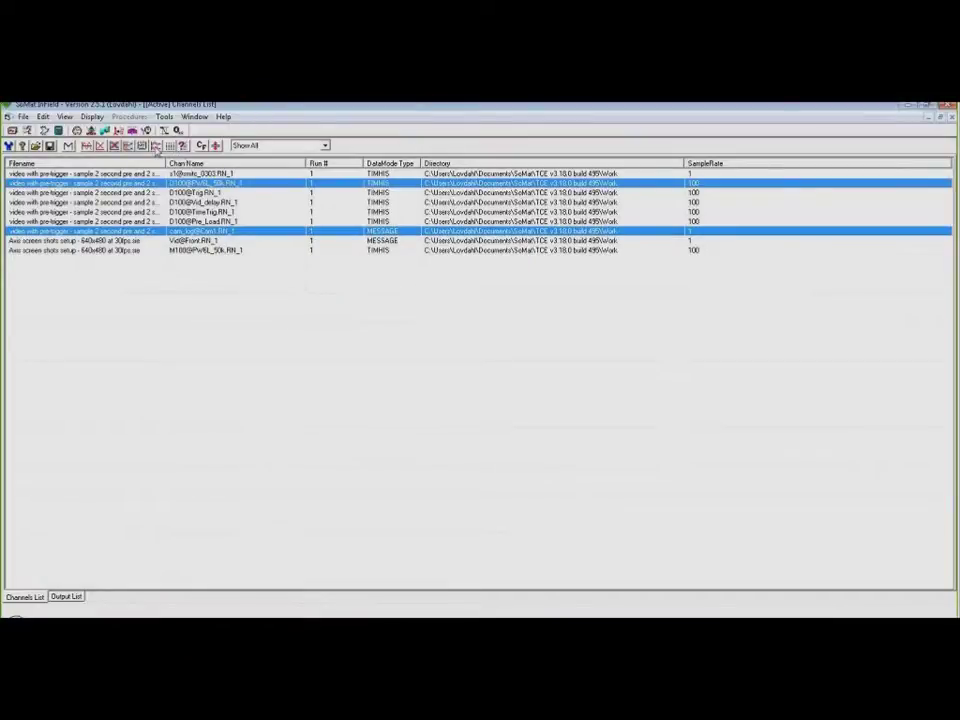
left_click(156, 146)
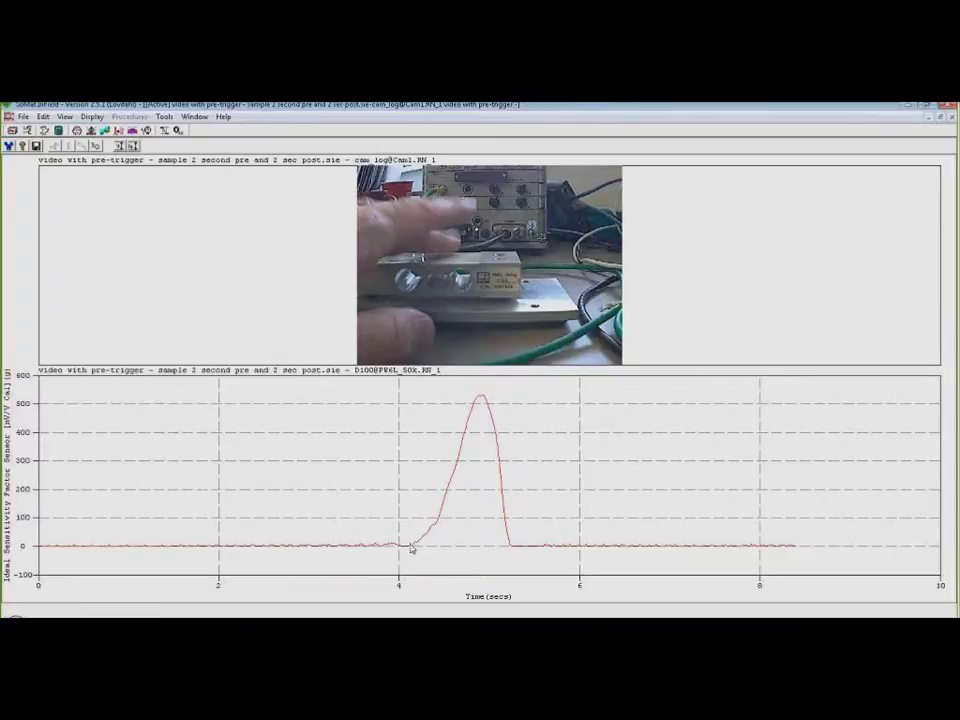
- Zoom both plots to the quiet section from about 1 to 4 seconds and autoscale the load channel's vertical axis
left_click_drag(410, 547, 135, 566)
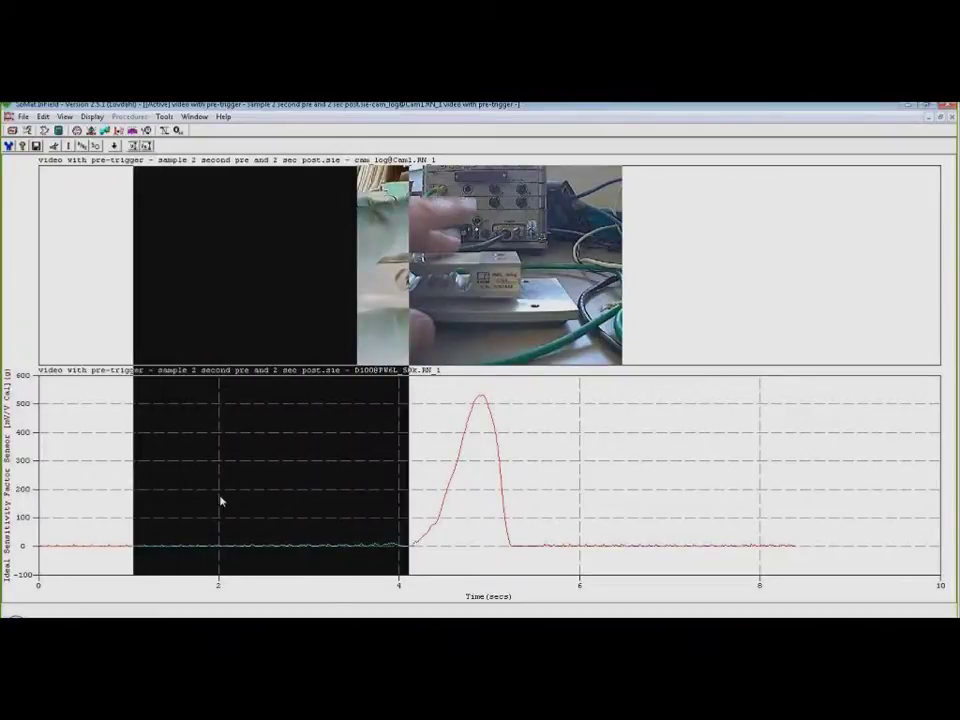
left_click(88, 145)
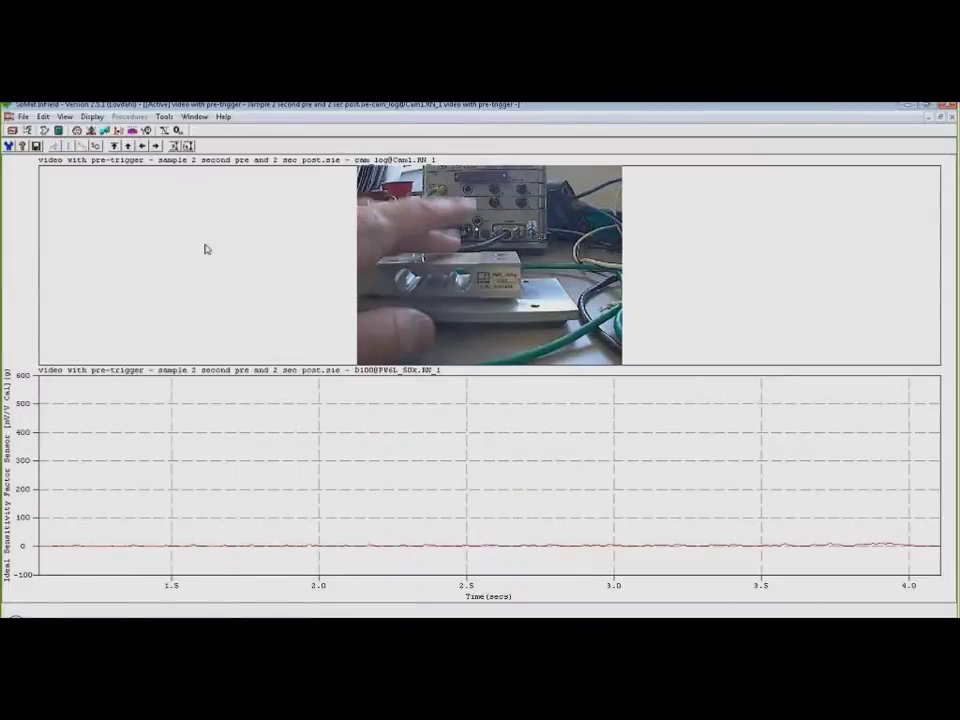
left_click(172, 146)
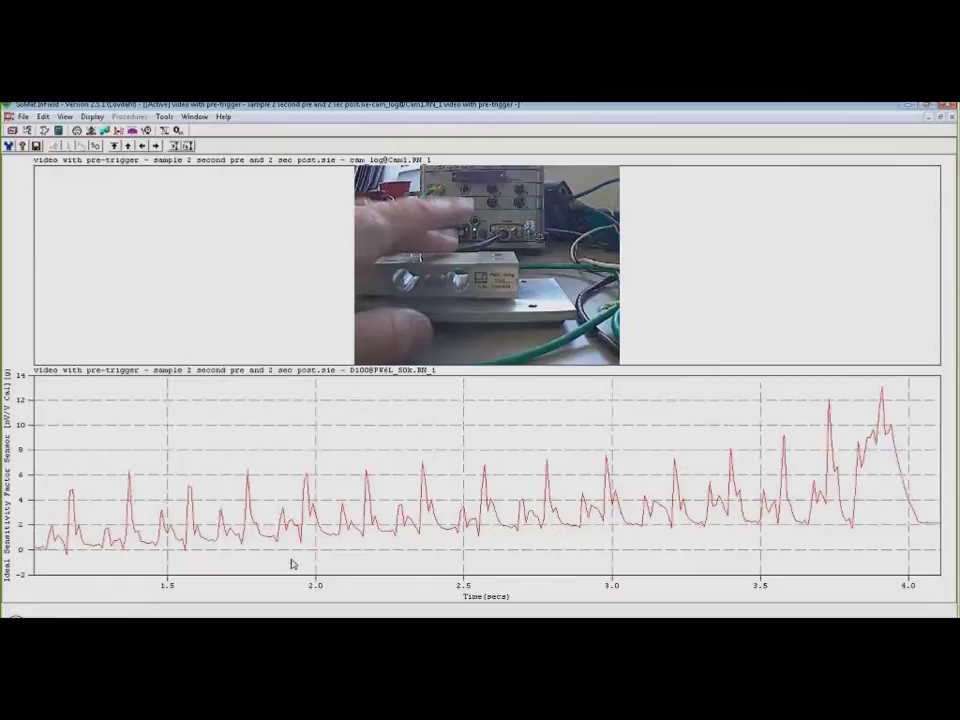
- Examine the small load spikes and their matching video frames with the cursor from about 1.37 to 2.36 seconds
left_click(130, 484)
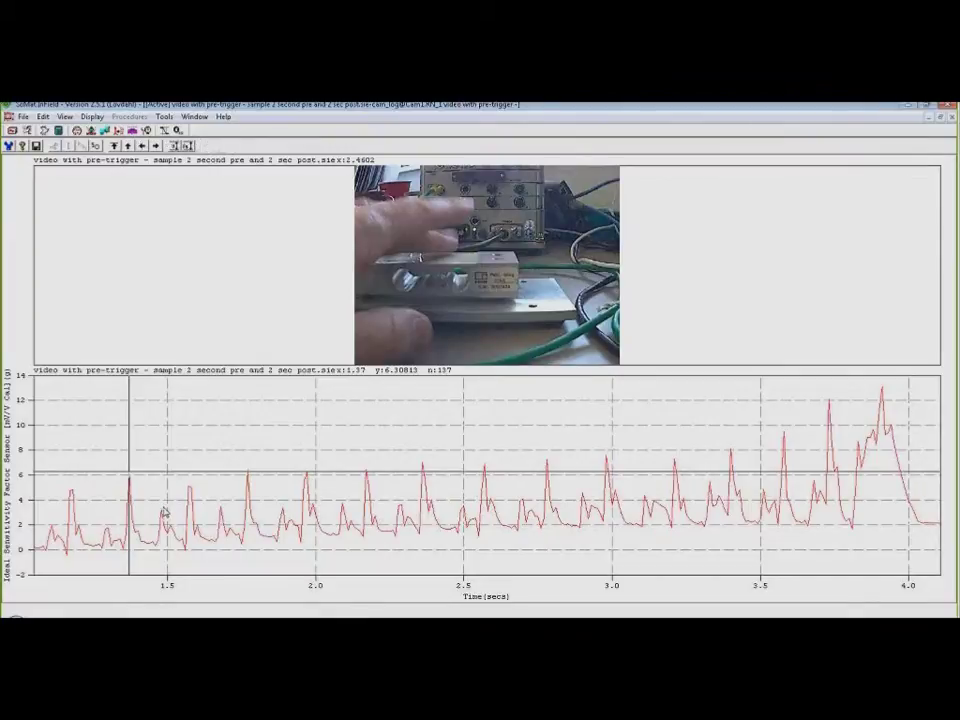
left_click(188, 487)
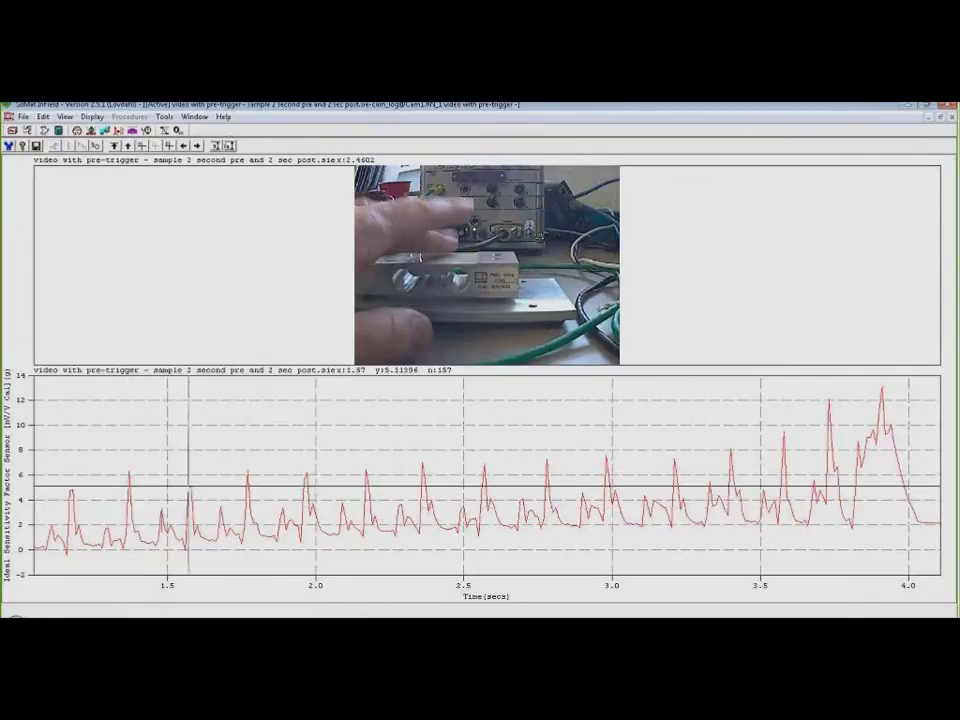
left_click(366, 476)
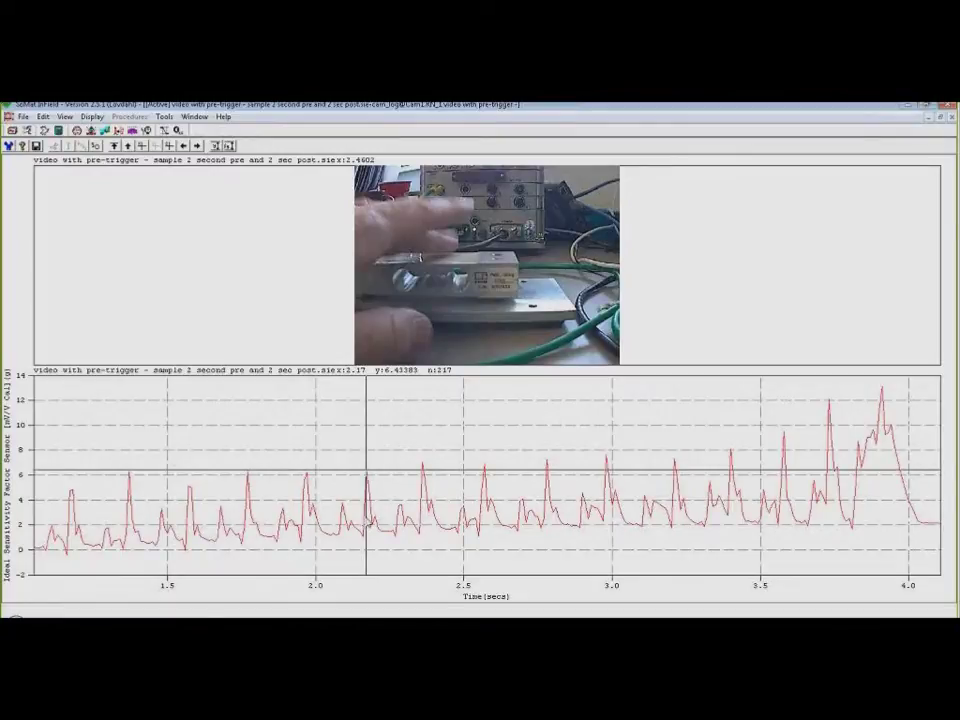
left_click(345, 510)
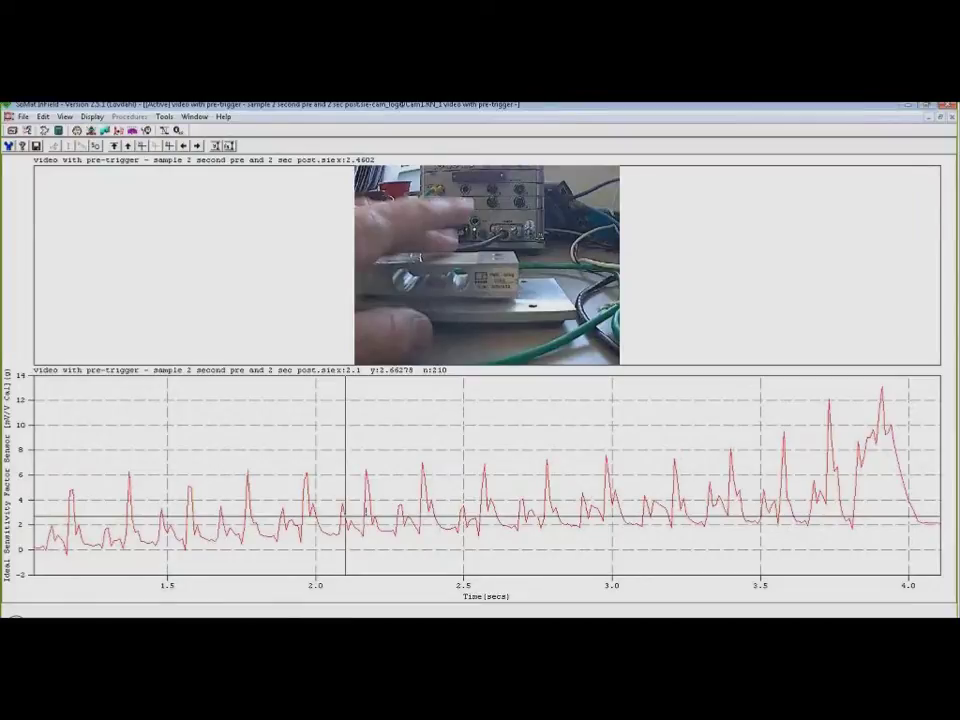
left_click(398, 380)
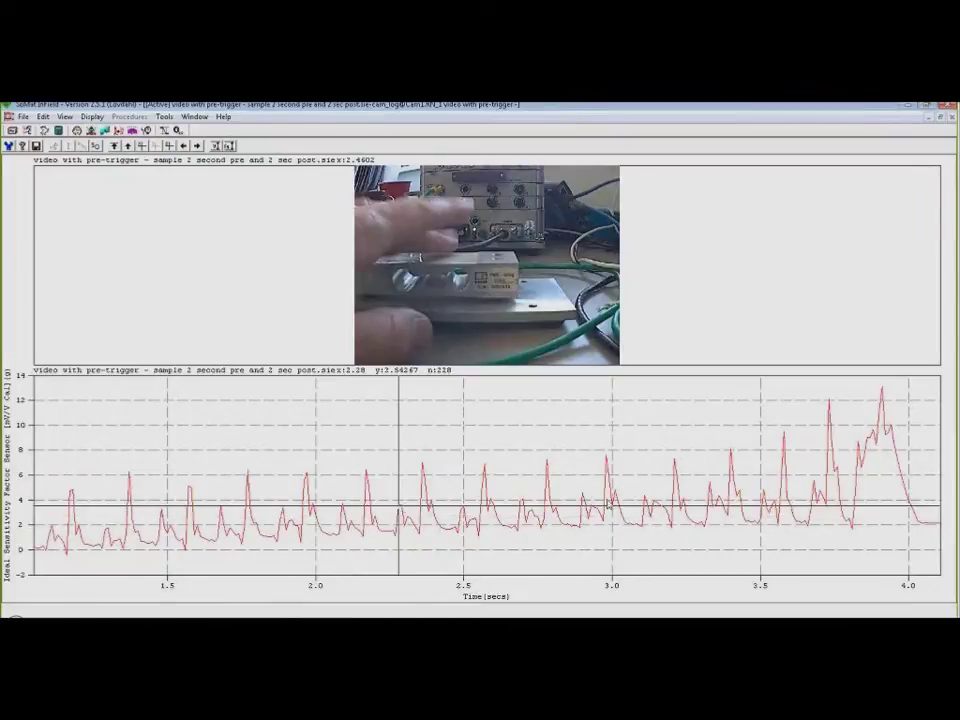
key("Right")
key("Right")
key("Right")
key("Right")
key("Right")
key("Right")
key("Right")
key("Right")
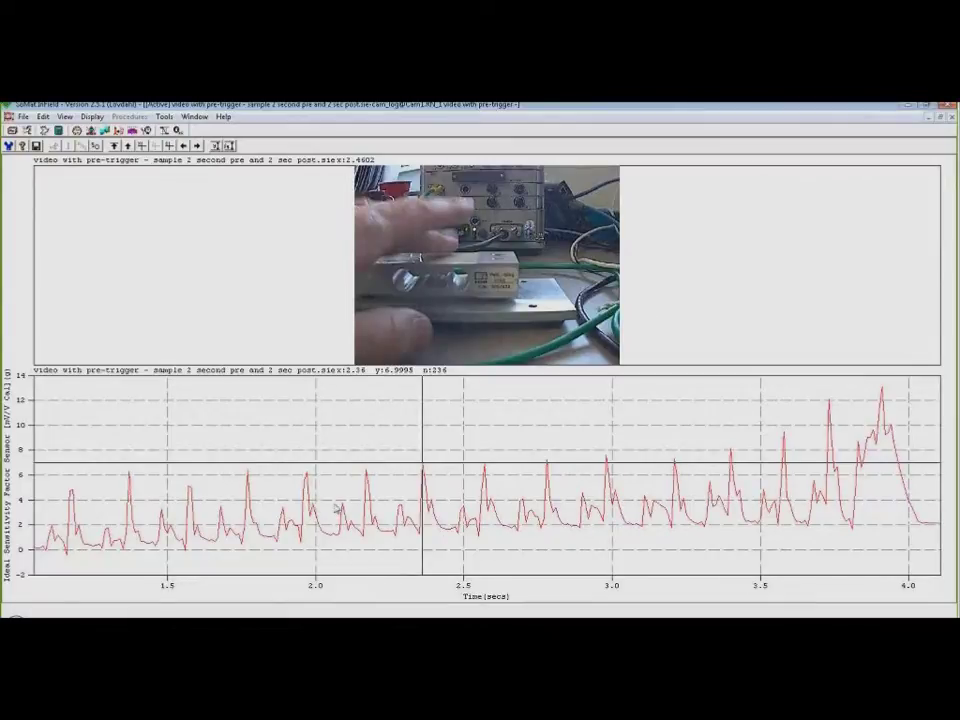
- View the large load peak between about 3.5 and 5.5 seconds up close, returning to the full time range
left_click(118, 147)
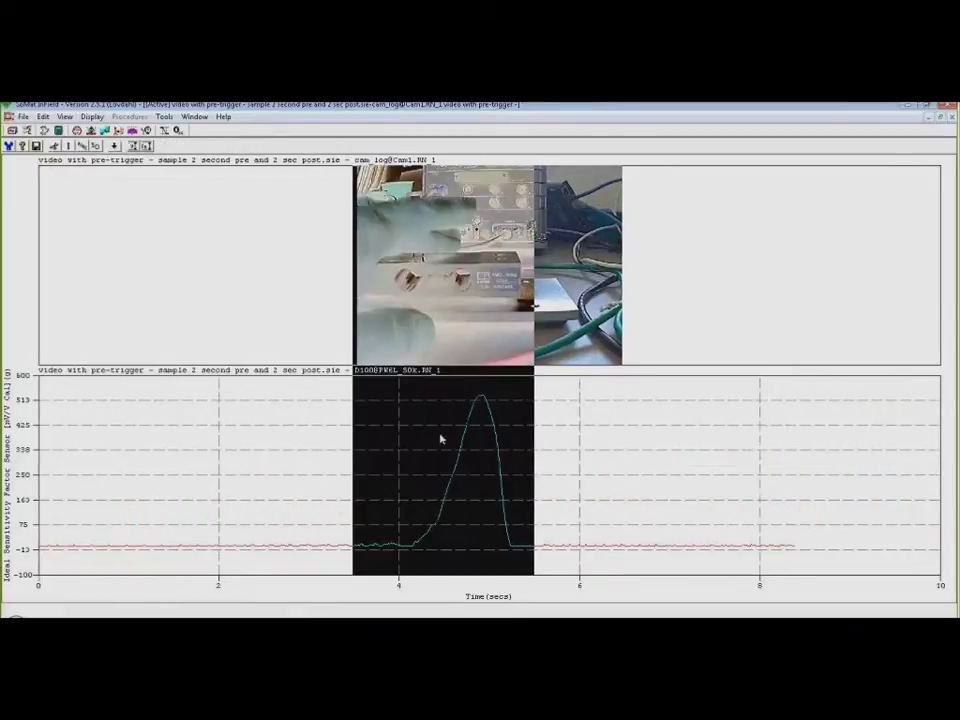
left_click(375, 514)
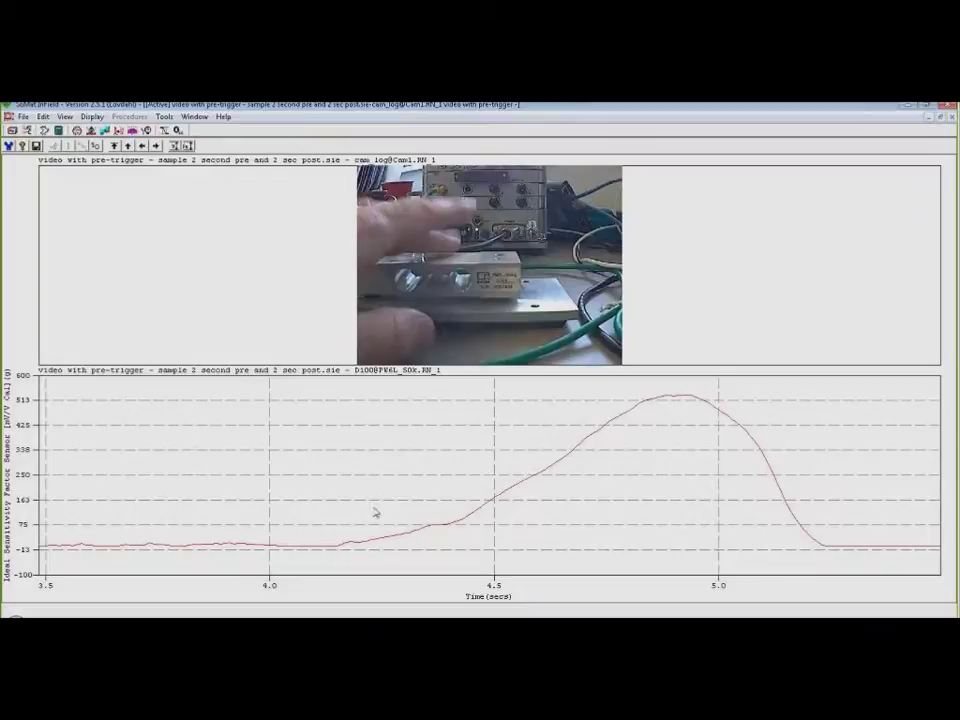
left_click(303, 528)
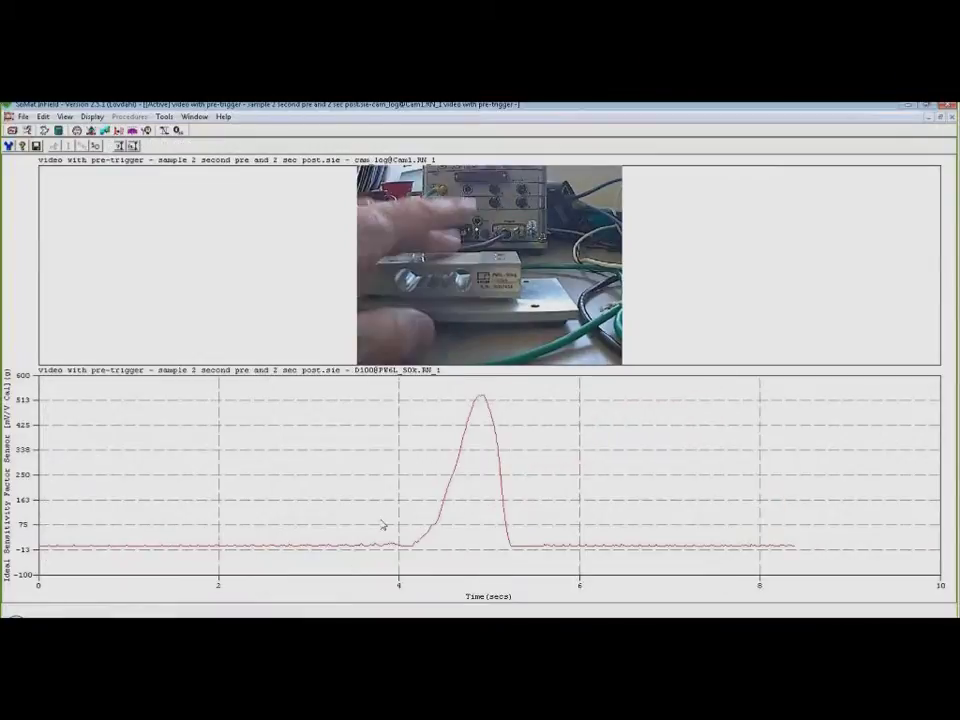
- Zoom both plots to the section from about 1.6 to 3.8 seconds and autoscale the load channel's vertical axis
left_click_drag(383, 524, 186, 561)
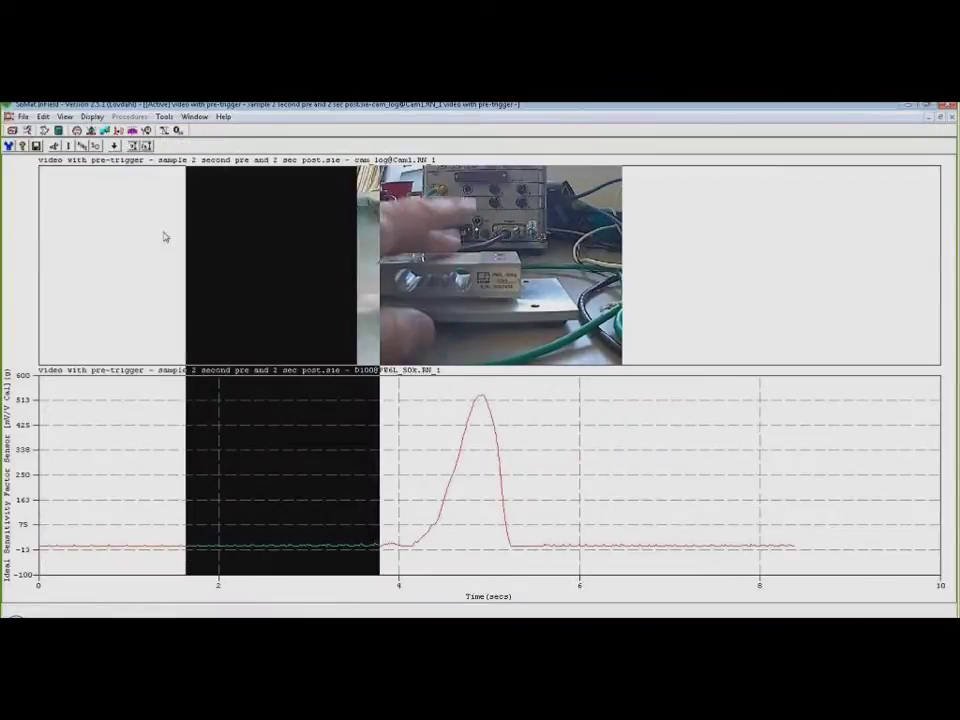
left_click(115, 147)
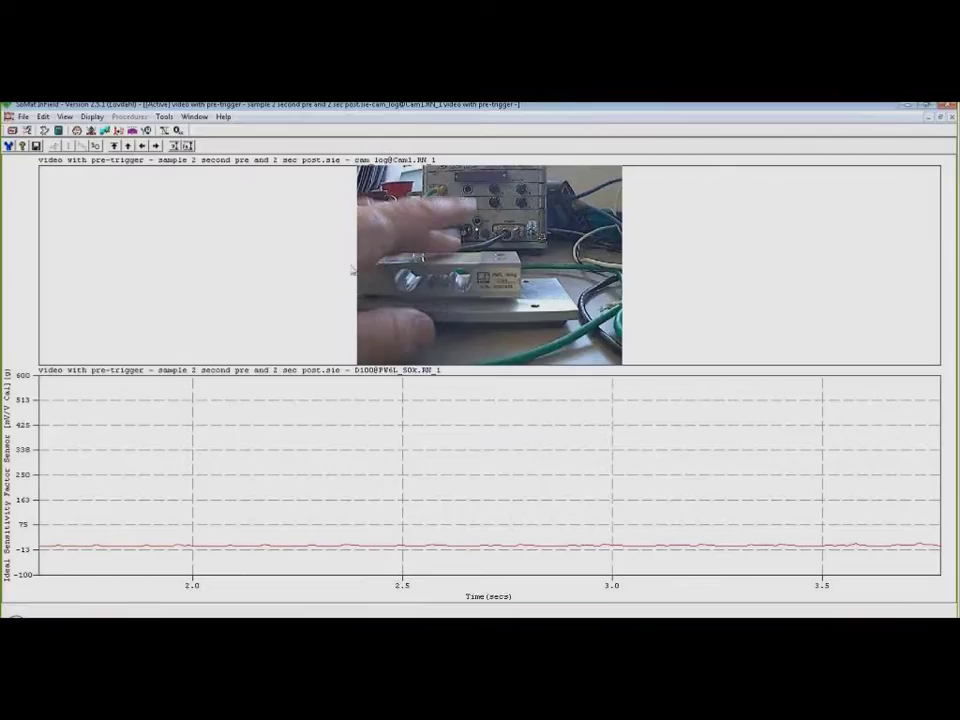
left_click(173, 146)
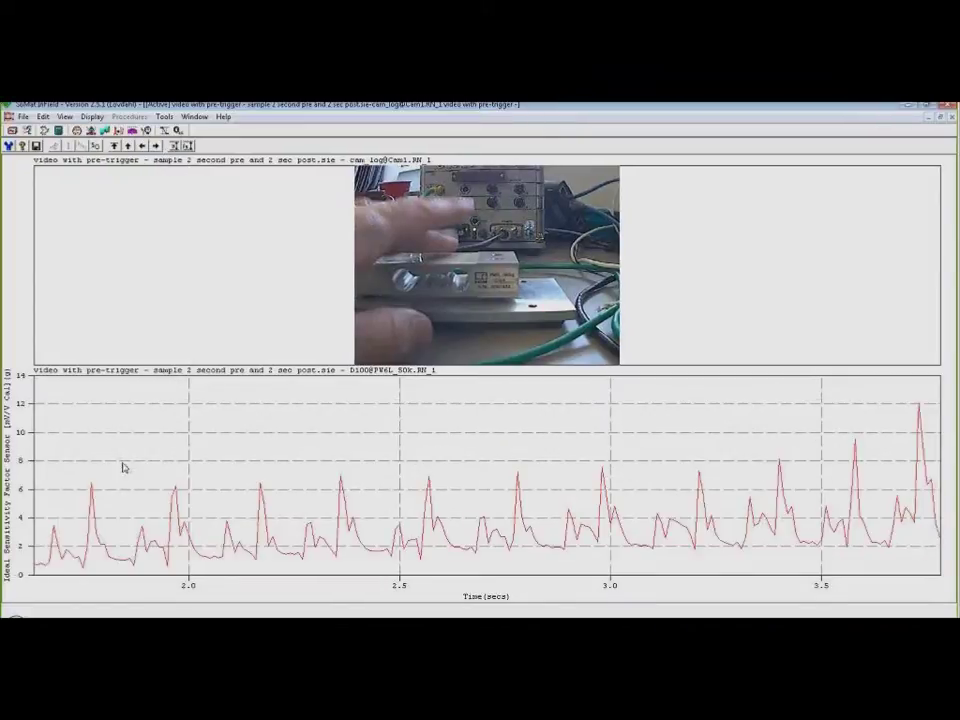
- Compare the video frames at successive load spikes by placing the cursor along the trace from about 2.36 to 3.78 seconds
left_click(342, 480)
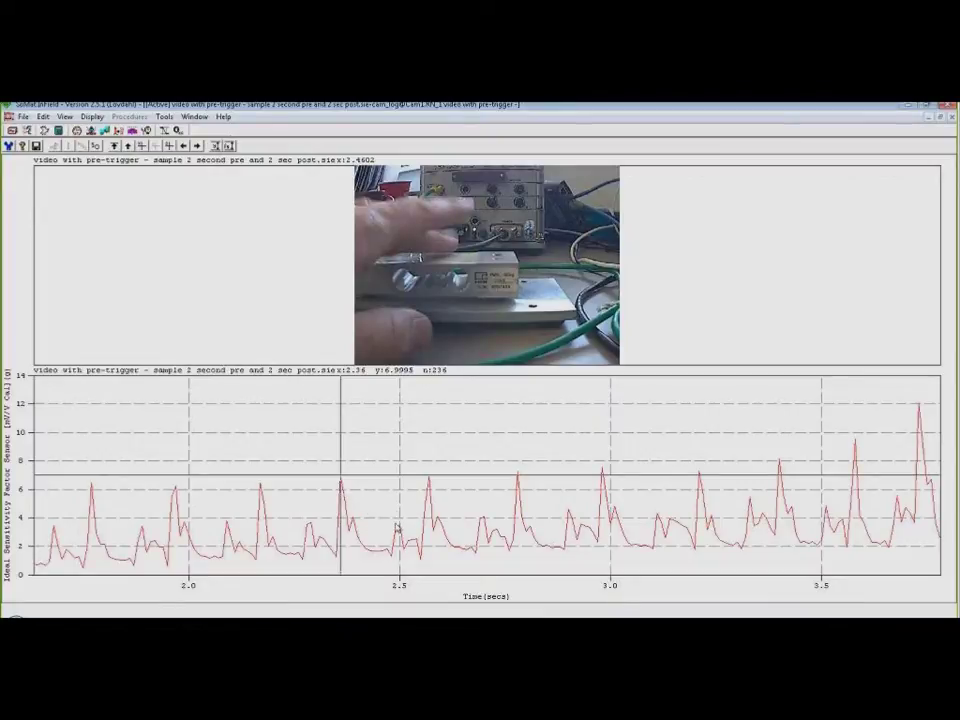
left_click(431, 485)
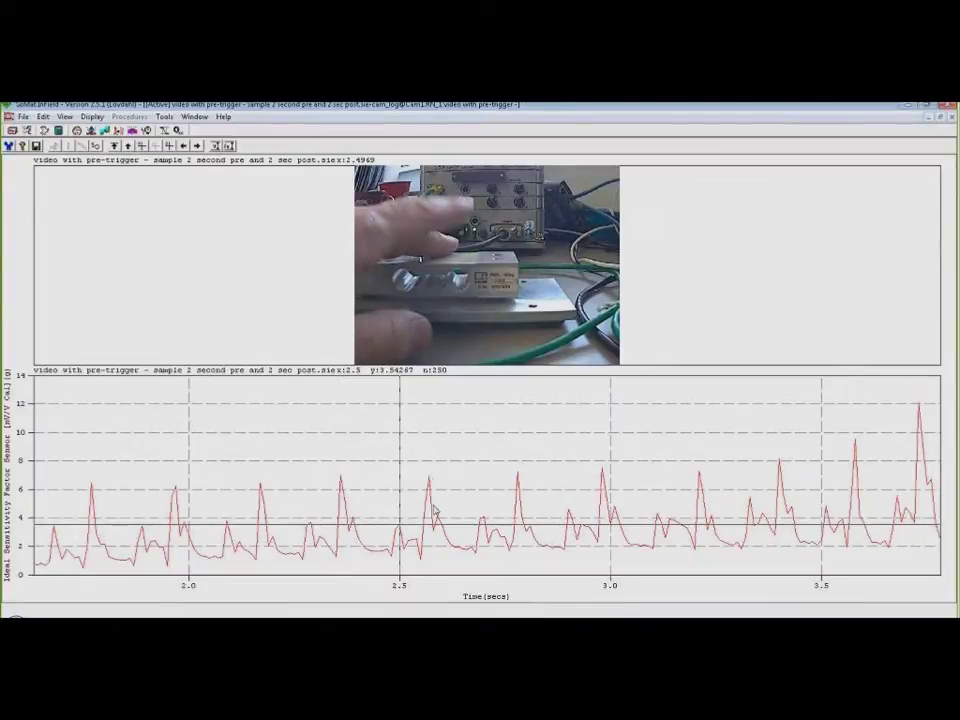
left_click(518, 488)
left_click(569, 508)
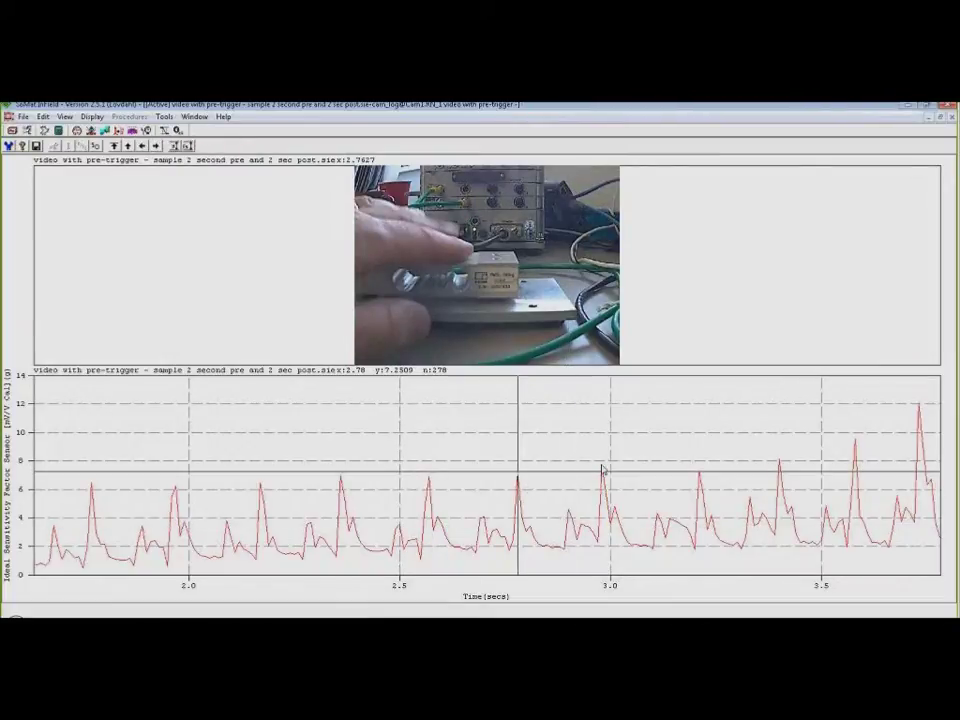
left_click(603, 490)
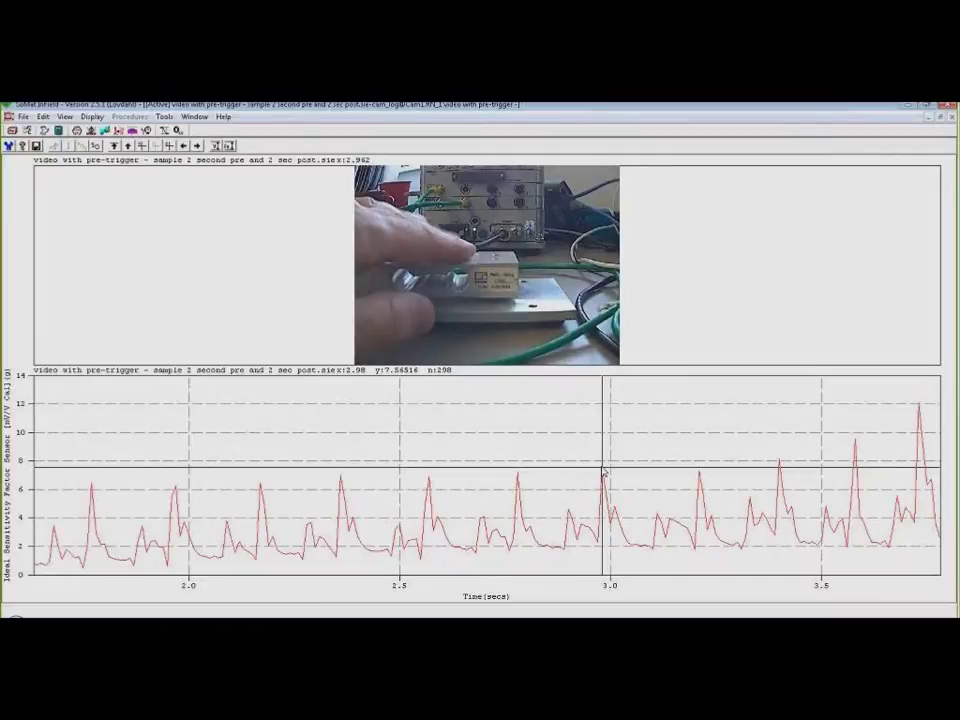
left_click(653, 518)
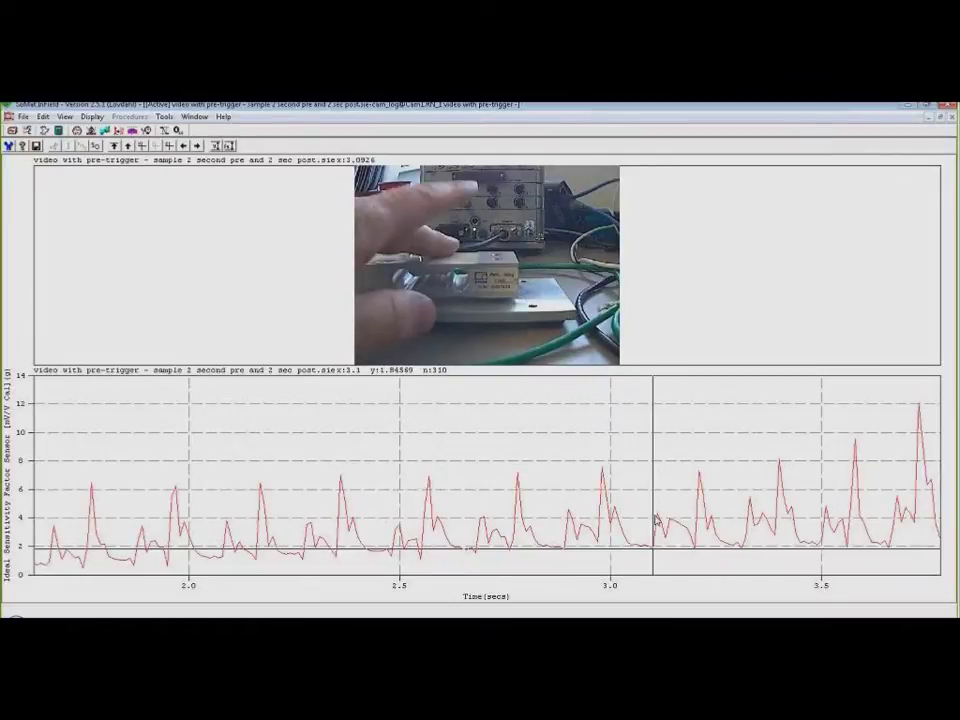
left_click(703, 477)
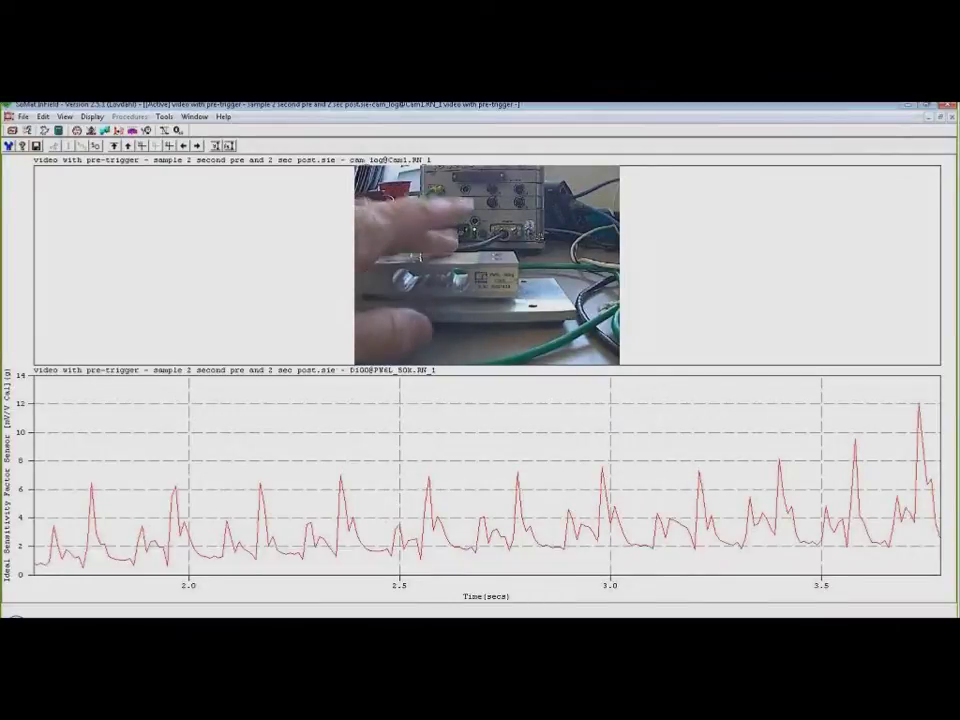
left_click(748, 467)
left_click(752, 501)
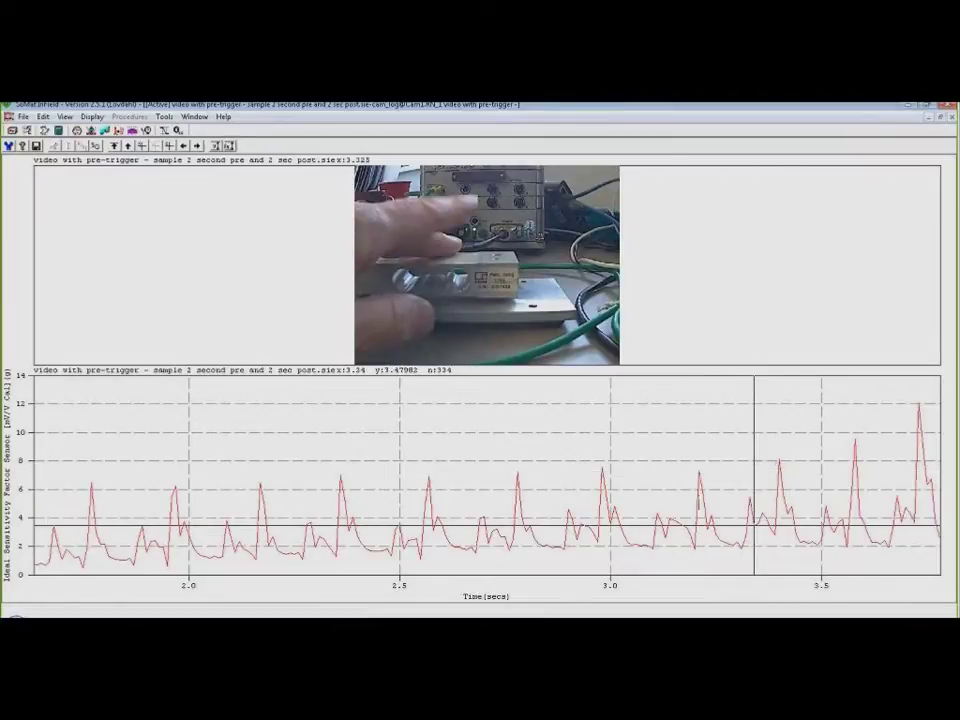
left_click(780, 468)
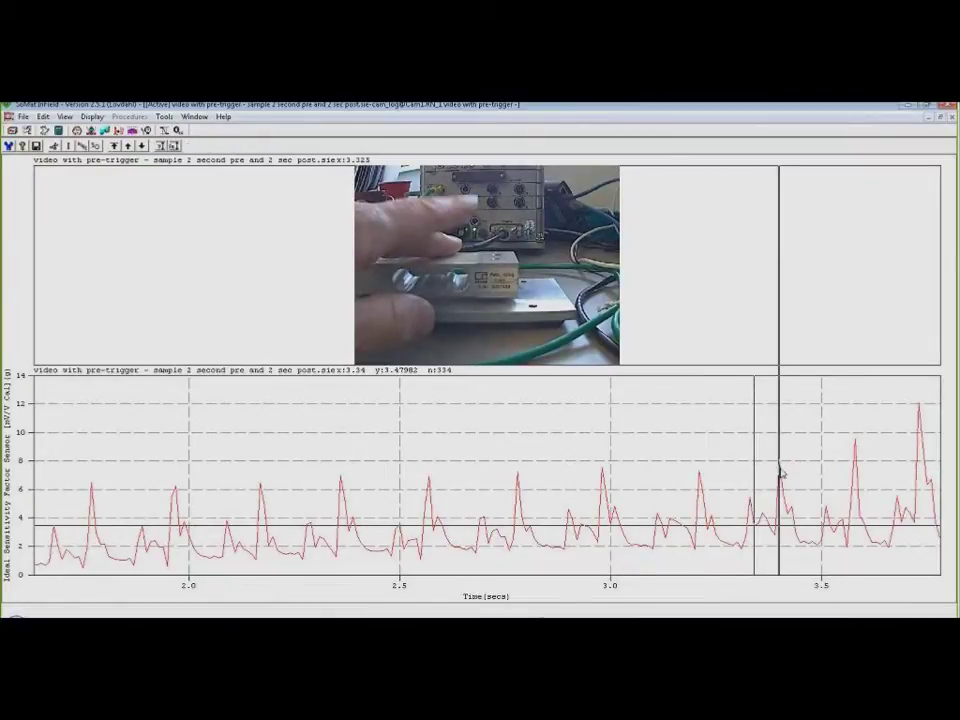
left_click(822, 497)
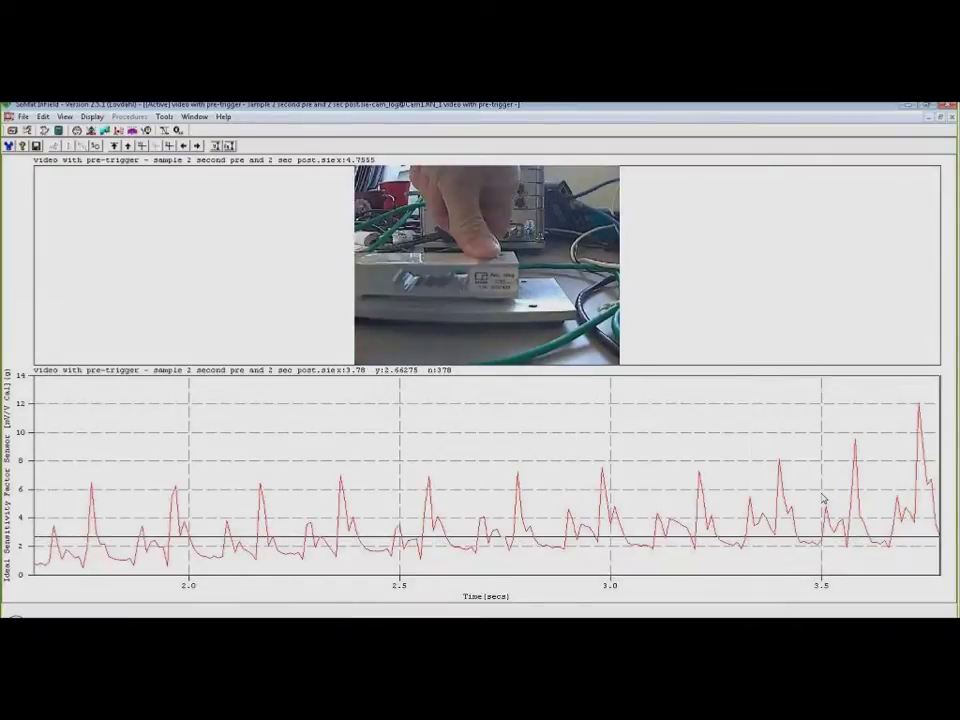
key("Left")
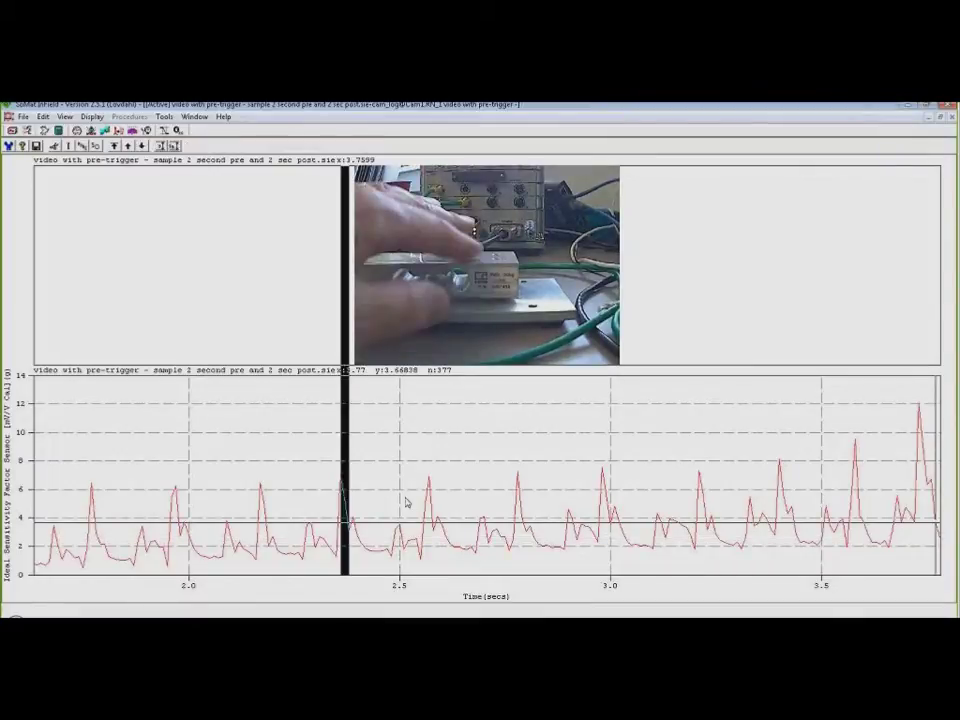
- Step the cursor sample by sample from about 2.49 to 2.78 seconds to compare the hand's motion with the load trace
left_click(398, 502)
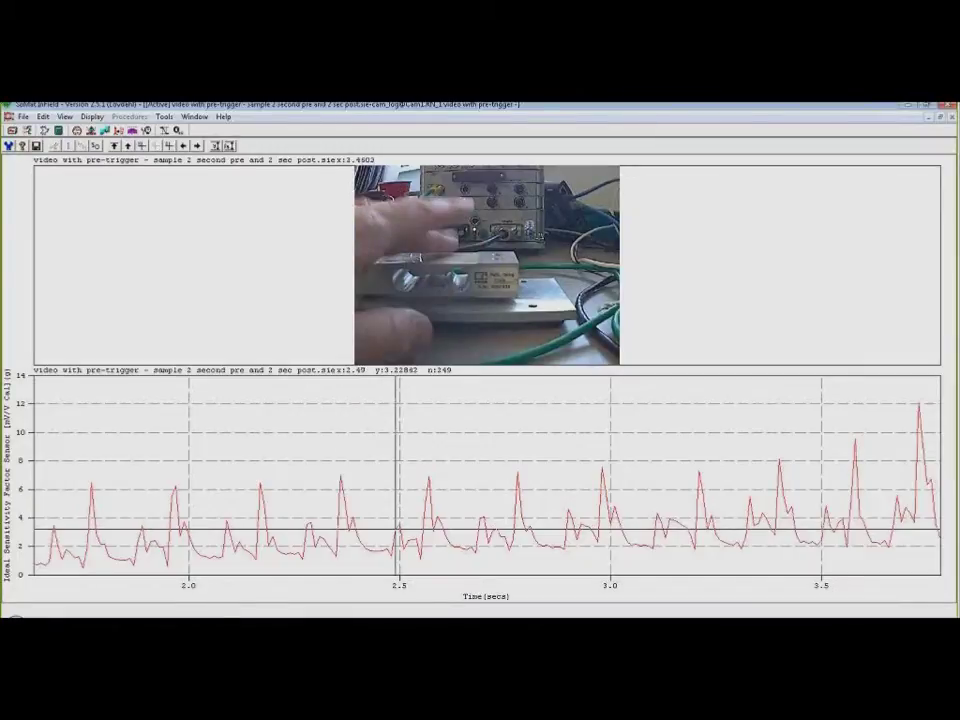
key("Right")
key("Right")
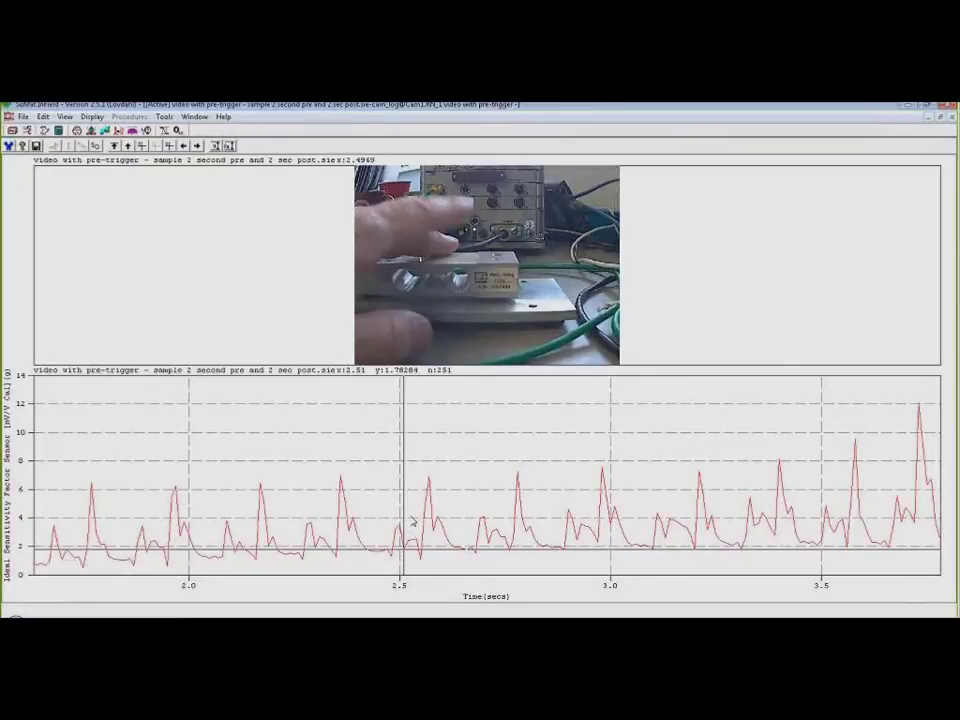
key("Right")
key("Right")
key("Right")
key("Right")
key("Right")
key("Right")
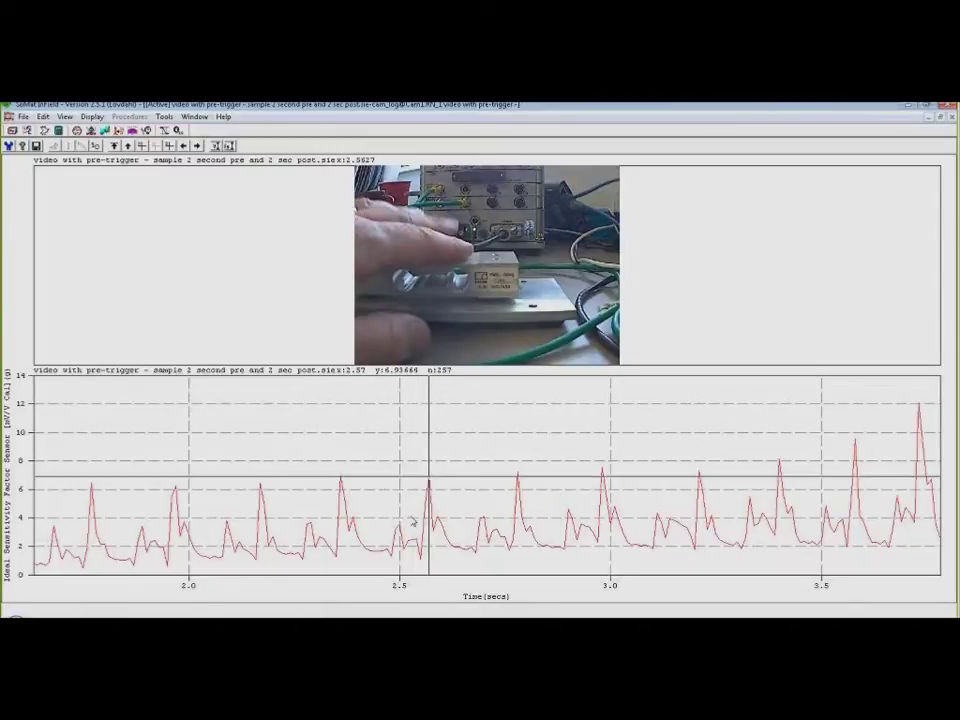
key("Right")
key("Right")
key("Right")
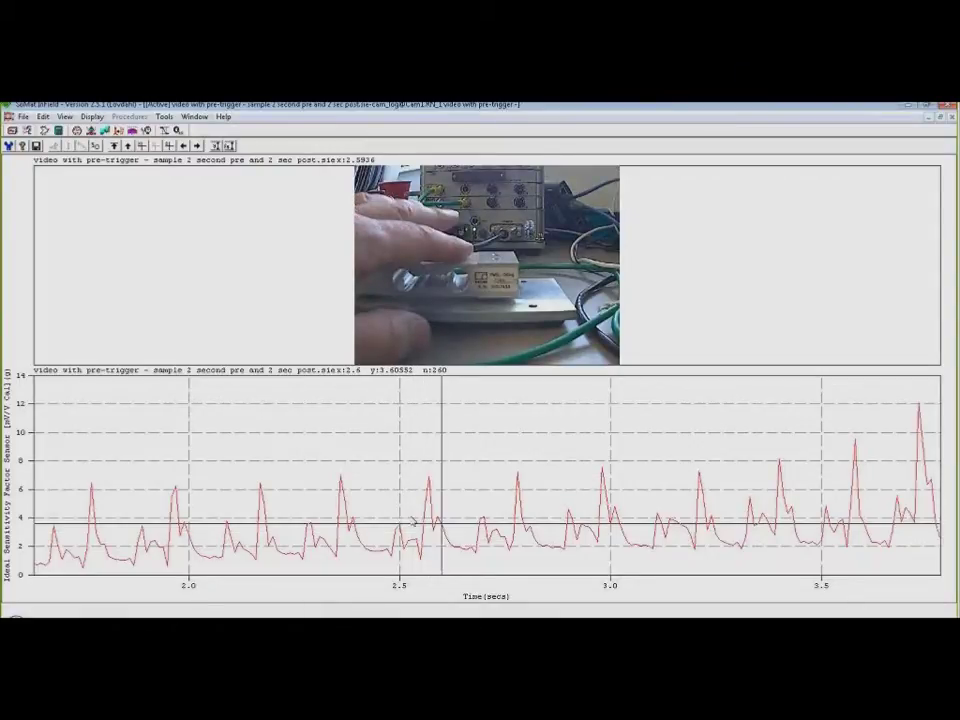
key("Right")
key("Right")
key("Right")
key("Right")
key("Right")
key("Right")
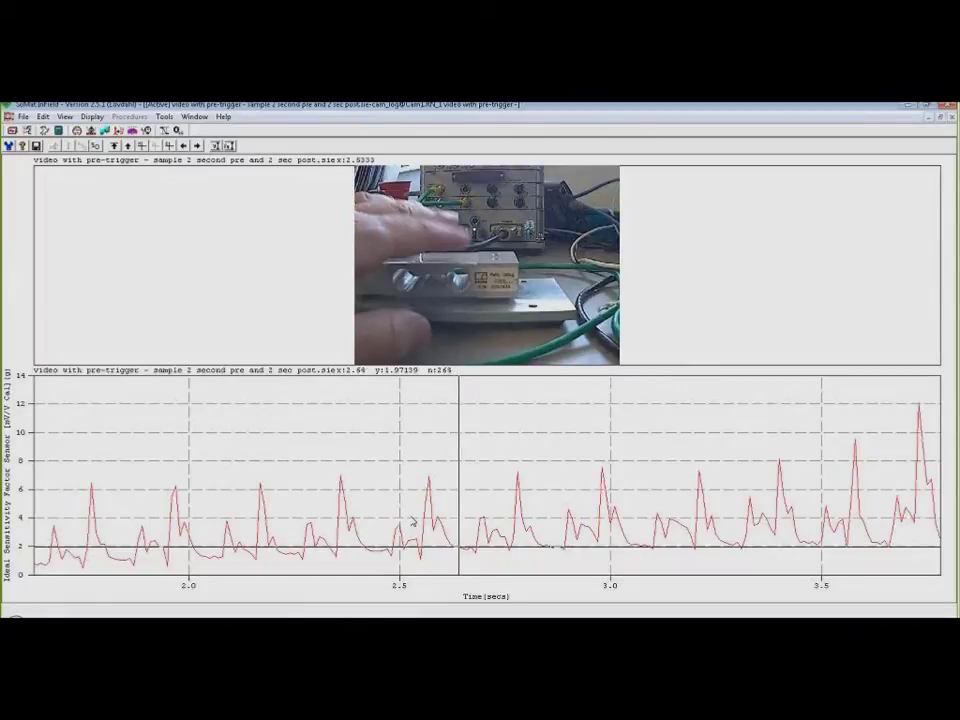
key("Right")
key("Right")
key("Right")
key("Right")
key("Right")
key("Right")
key("Right")
key("Right")
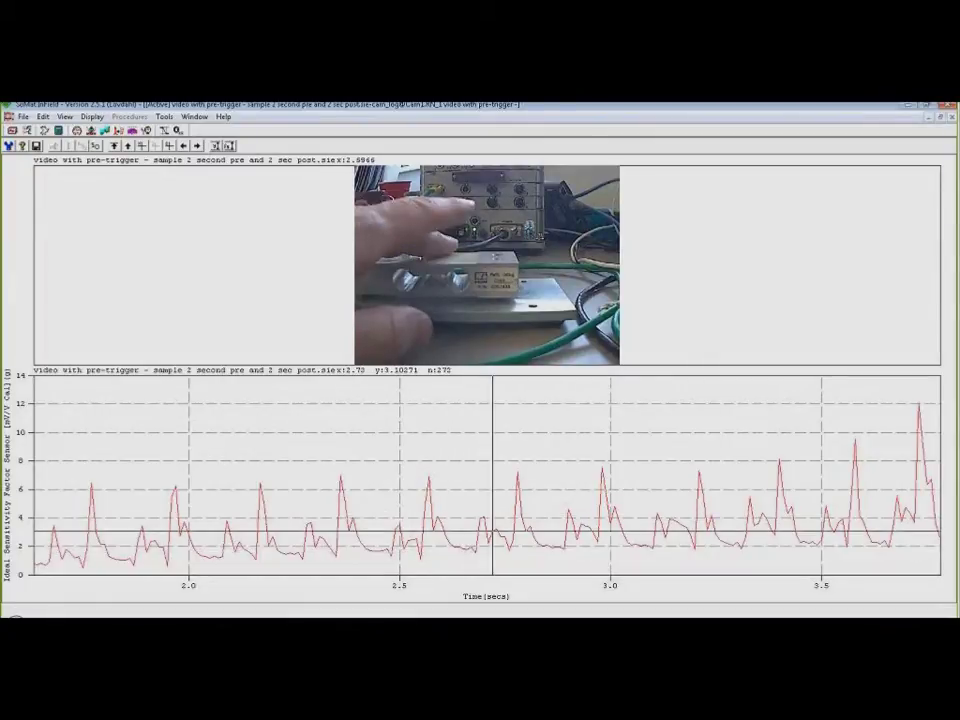
key("Right")
key("Right")
key("Right")
key("Right")
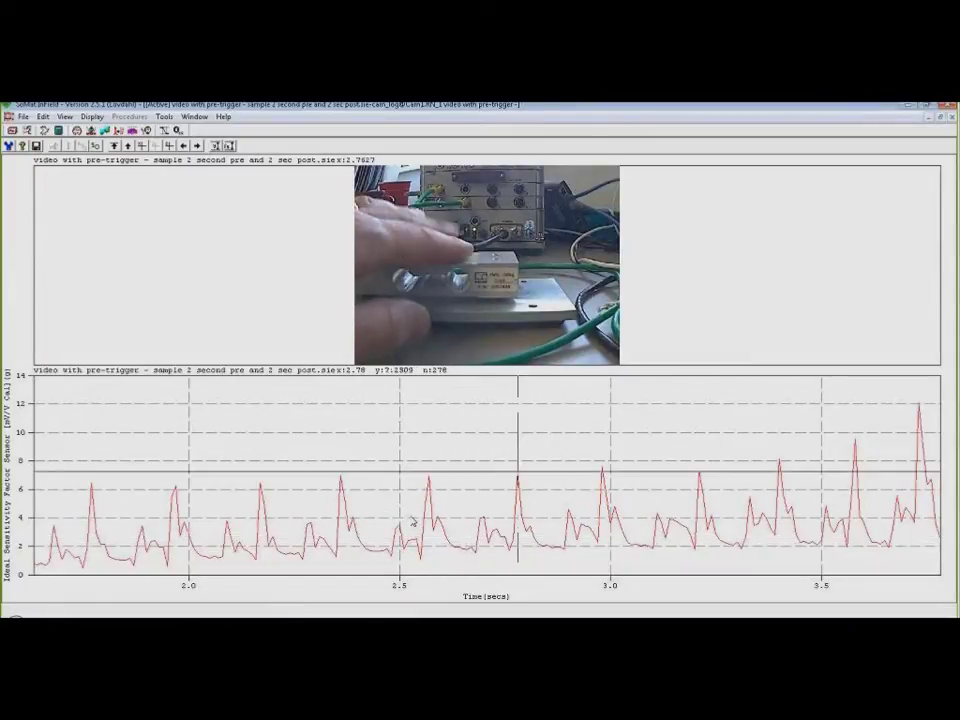
- Step the cursor sample by sample onward from 2.78 seconds to compare the hand's motion with the following load samples
key("Right")
key("Right")
key("Right")
key("Right")
key("Right")
key("Right")
key("Right")
key("Right")
key("Right")
key("Right")
key("Right")
key("Right")
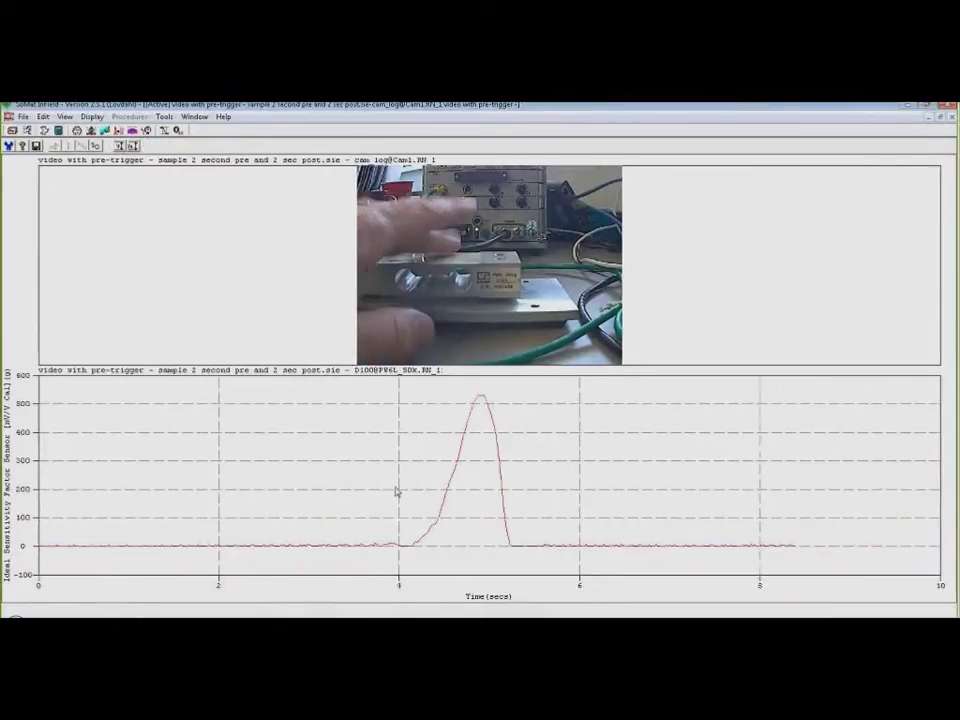
- Zoom to the large peak between about 3.9 and 5.6 seconds and compare the video frames as the load begins and after it is released
left_click_drag(396, 491, 546, 482)
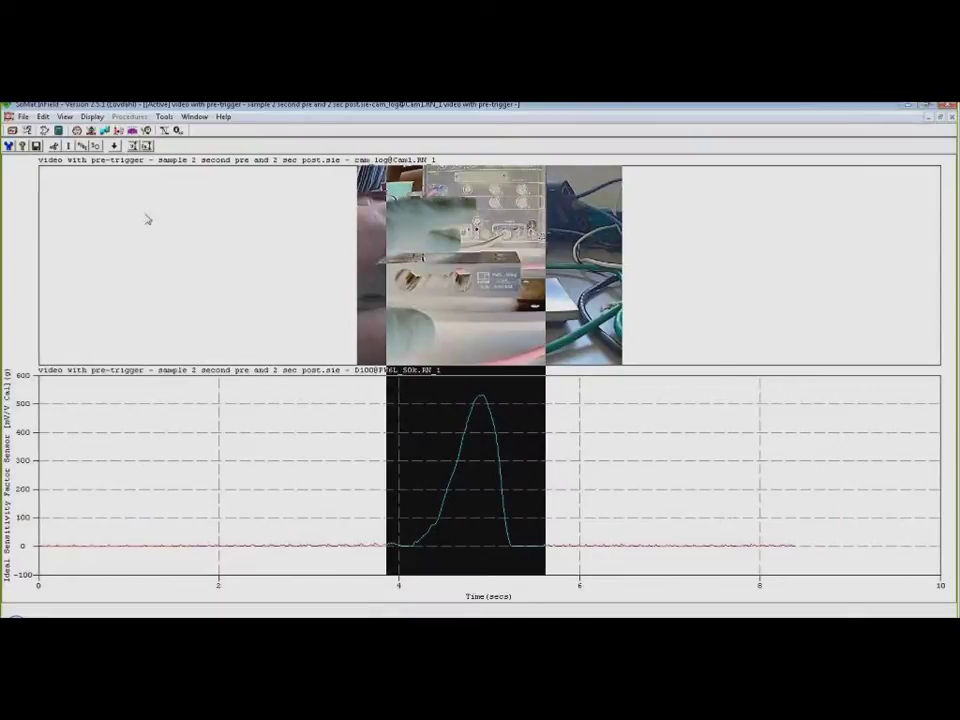
left_click(82, 110)
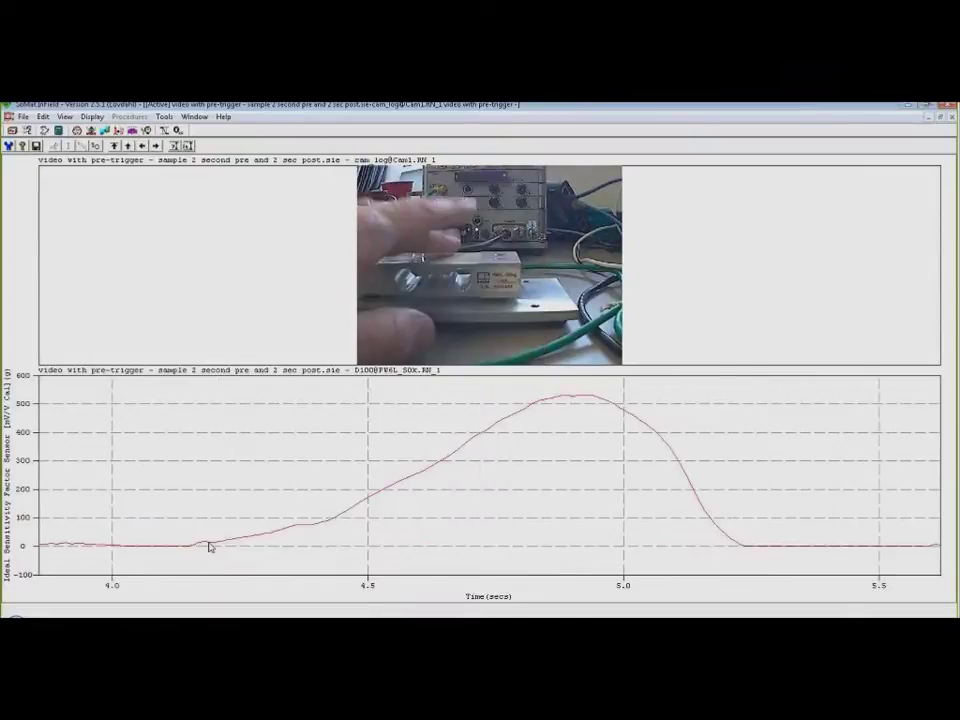
left_click(188, 520)
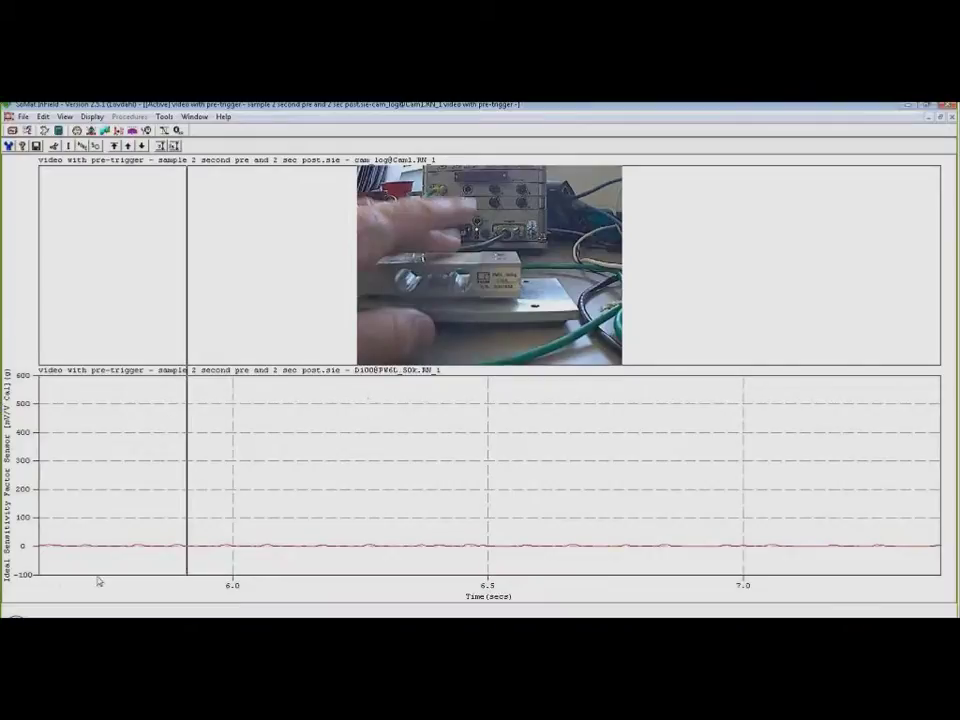
left_click(99, 581)
left_click(205, 514)
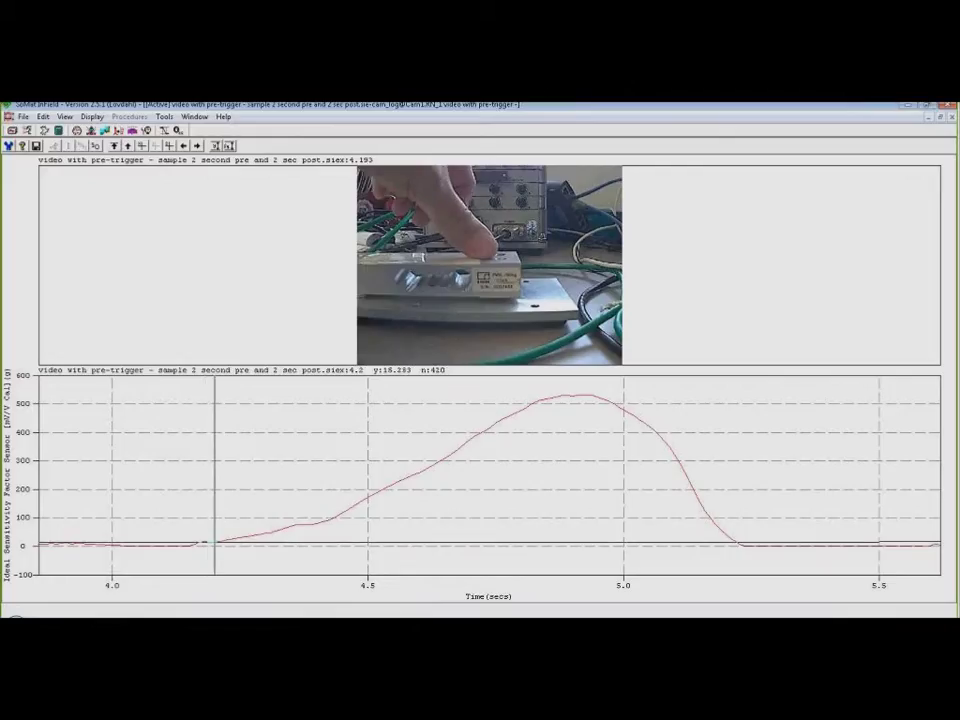
left_click(317, 523)
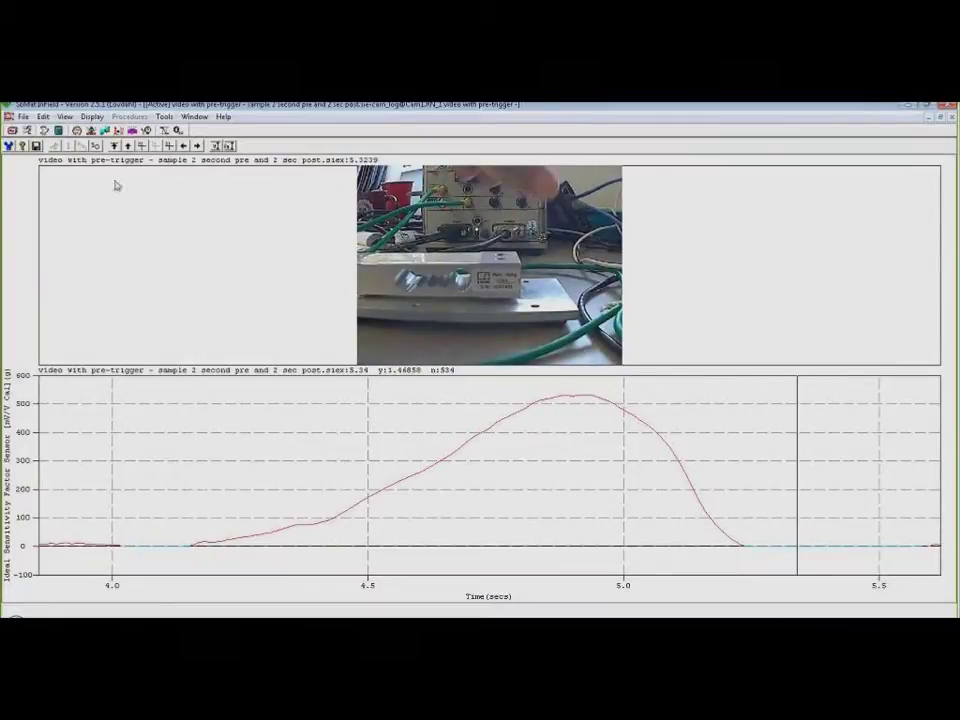
left_click(115, 148)
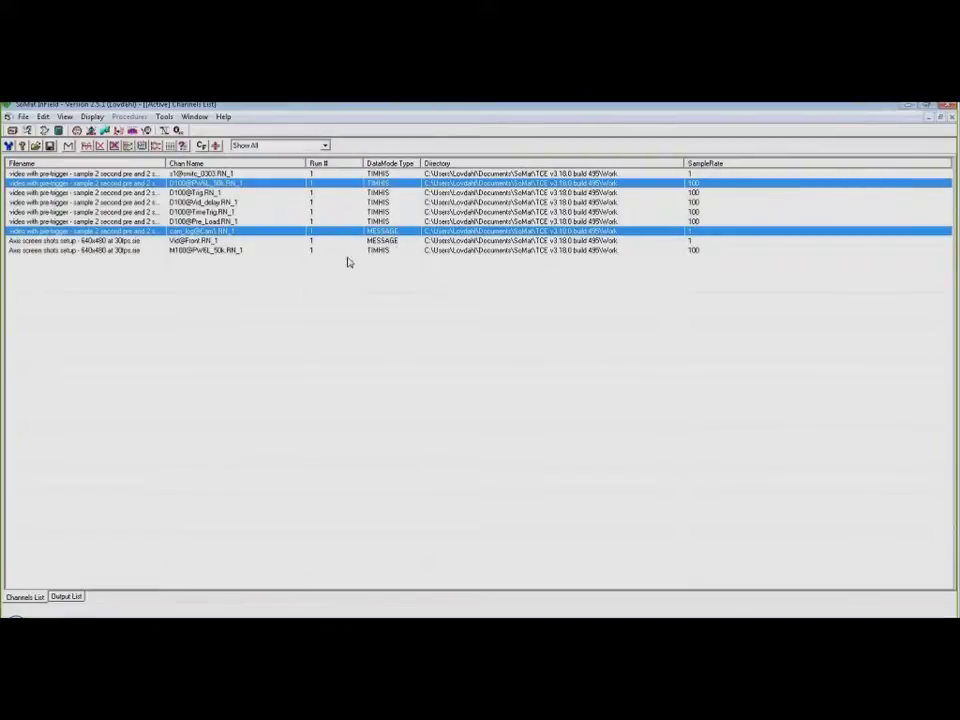
left_click(390, 250)
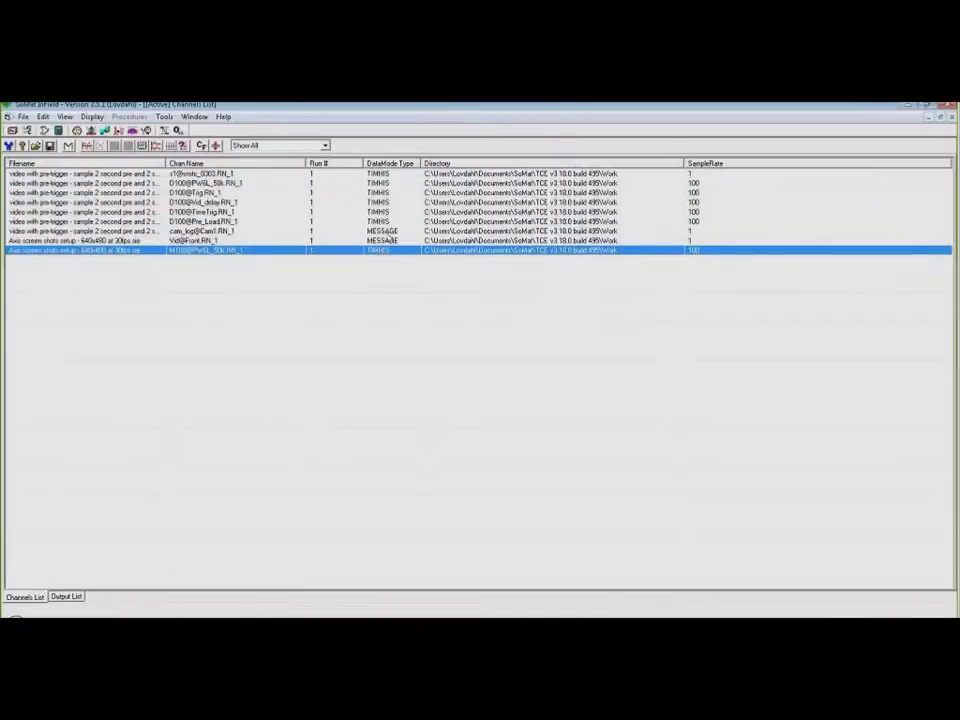
left_click(386, 232)
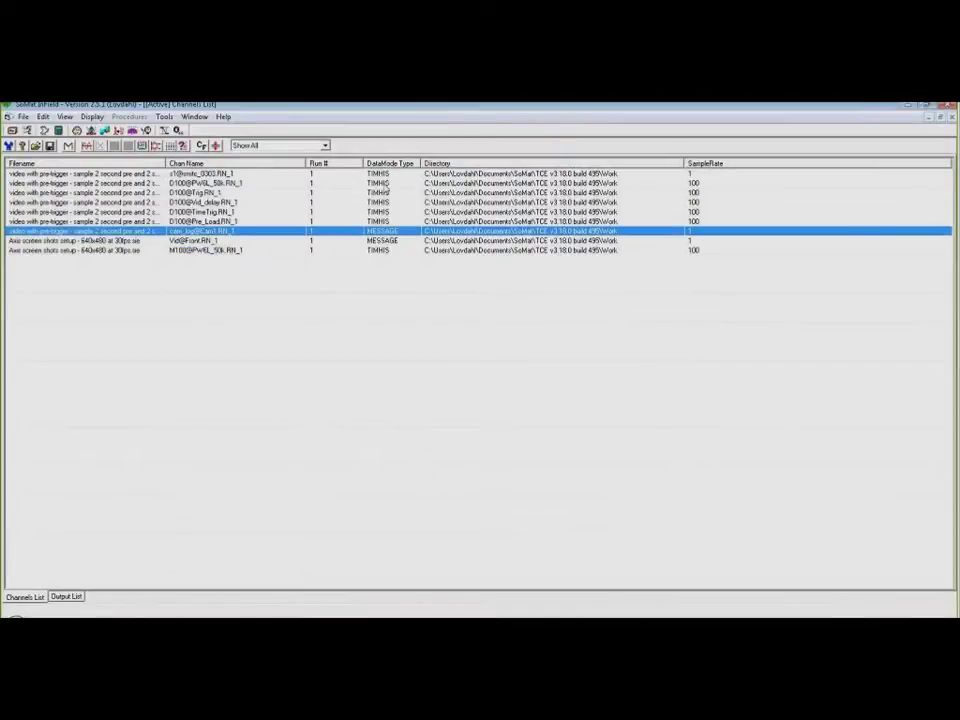
left_click(378, 185, "ctrl")
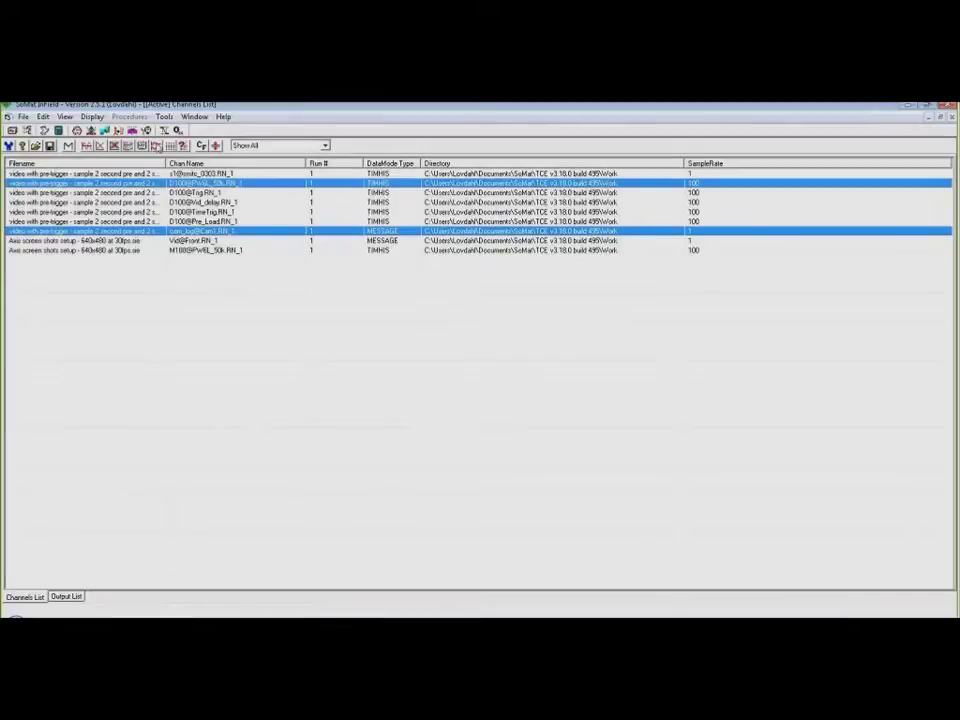
left_click(118, 130)
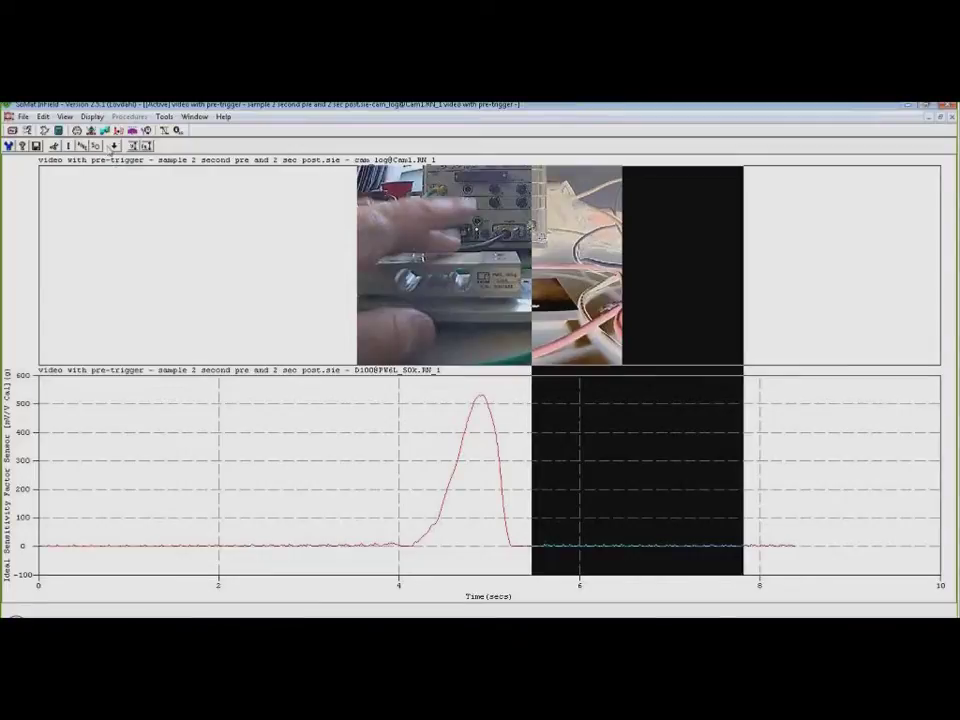
- View the autoscaled load spikes from about 5.5 to 7.8 seconds, returning to full range, and zoom to about 2.3 to 3.6 seconds
left_click(146, 146)
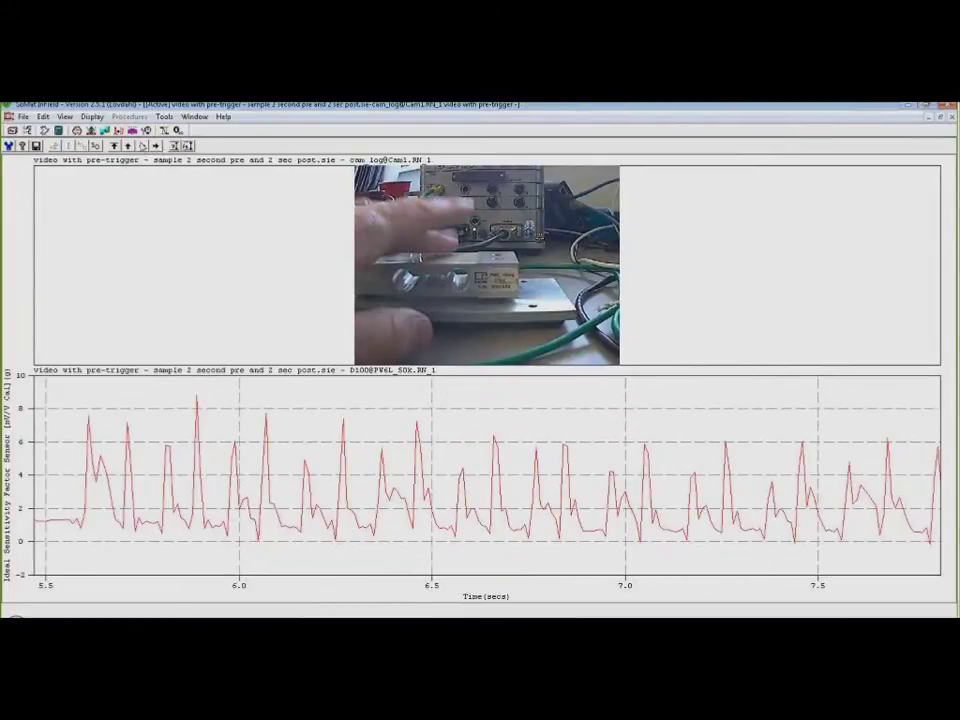
key("Escape")
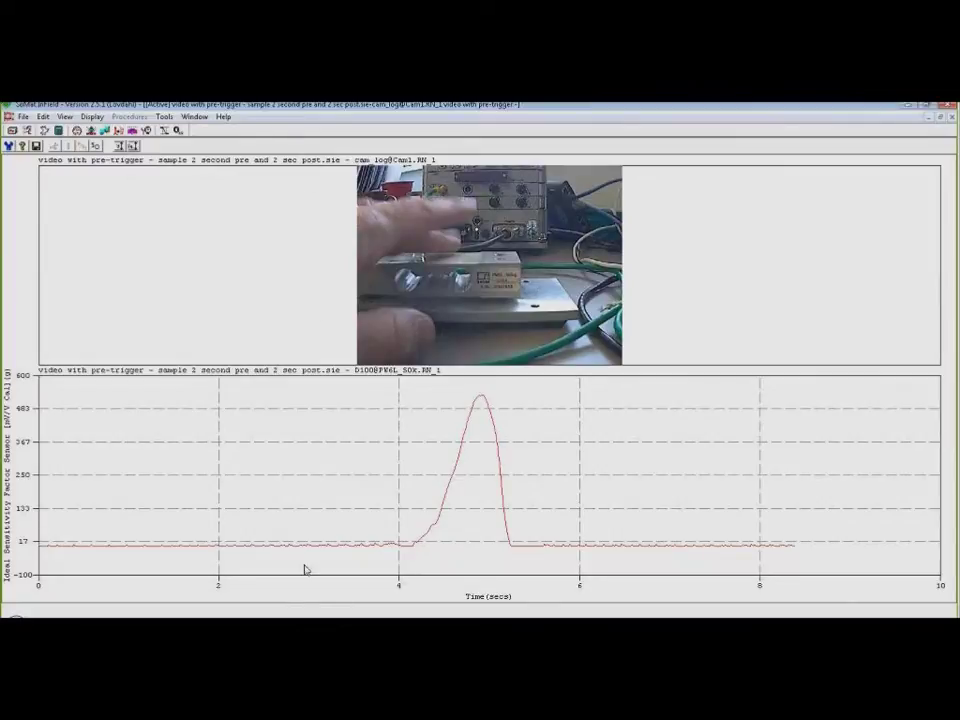
mouse_move(360, 519)
left_mouse_down()
mouse_move(285, 536)
mouse_move(242, 530)
left_mouse_up()
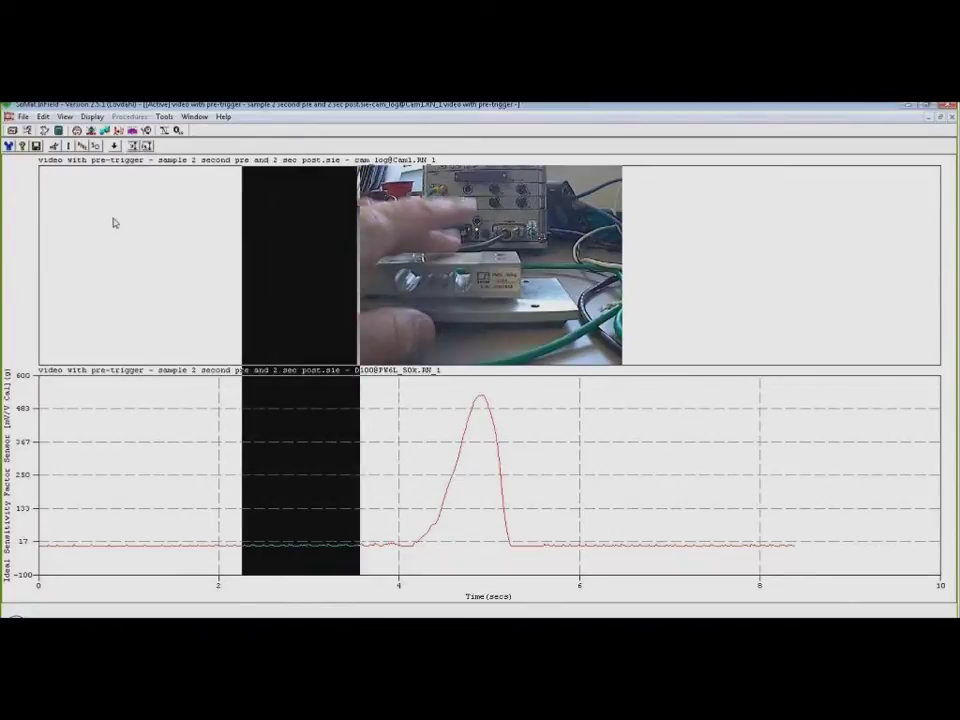
left_click(115, 147)
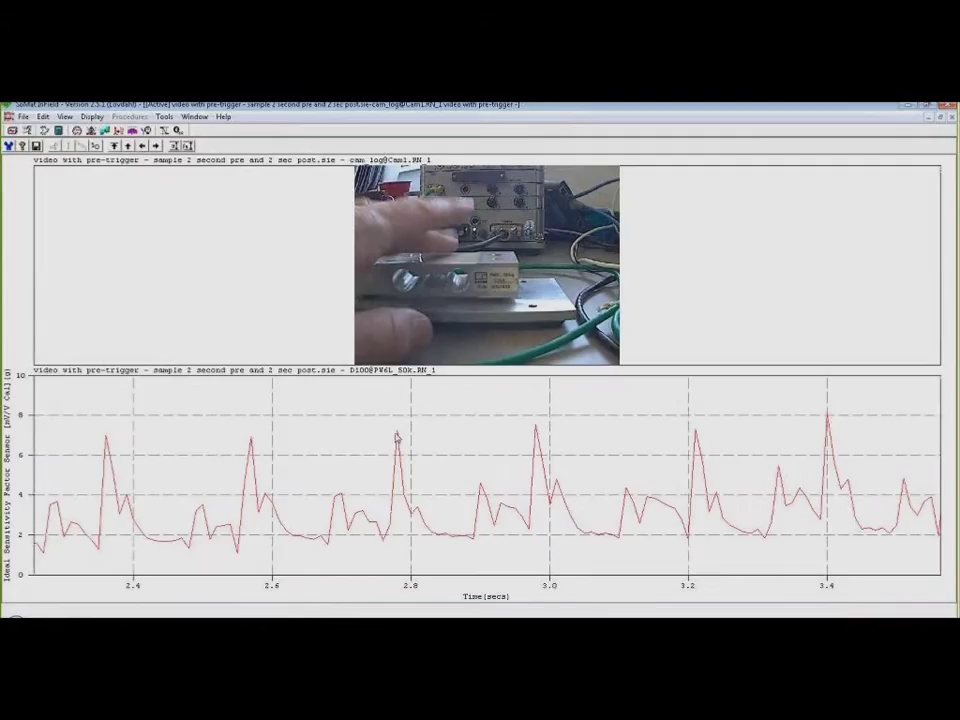
- Compare the video frames at successive small and large load spikes by placing the cursor on peaks between about 2.78 and 3.33 seconds
left_click(397, 437)
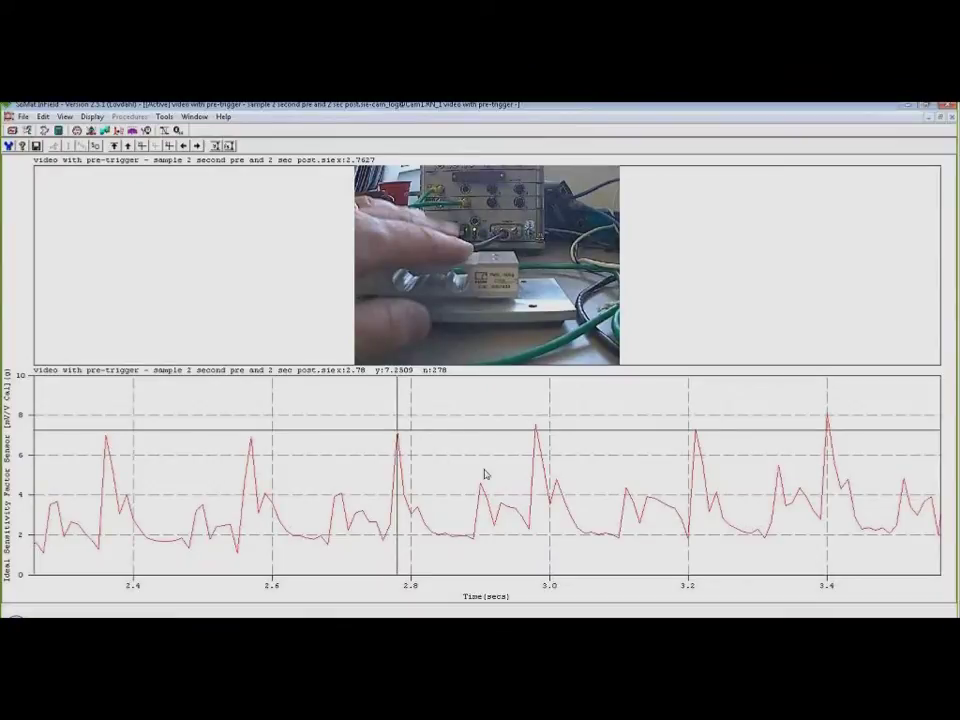
left_click(485, 474)
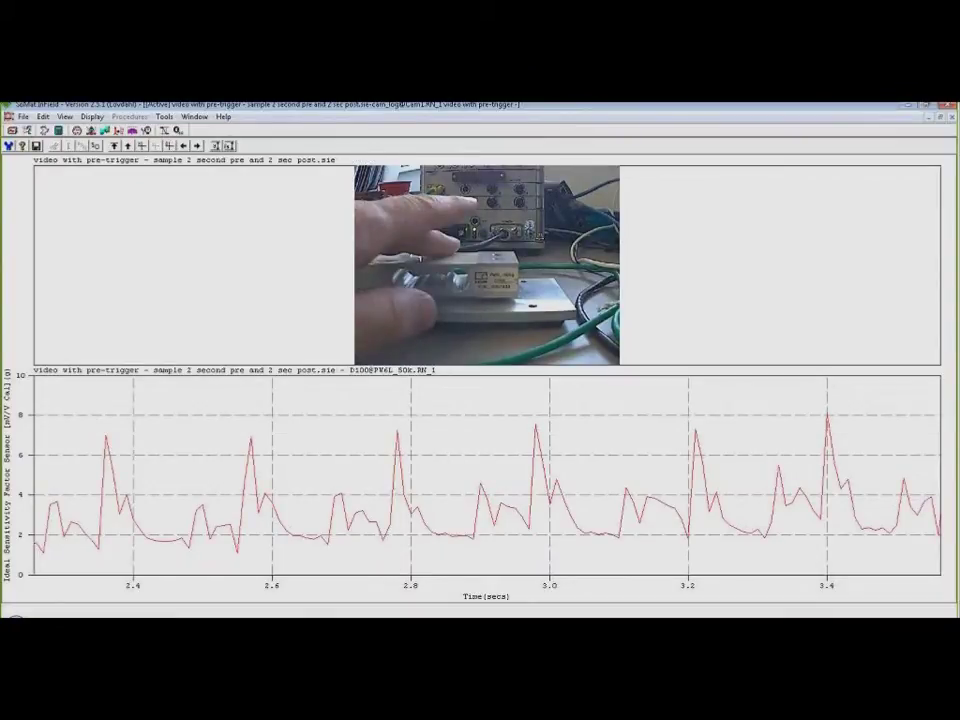
left_click(537, 431)
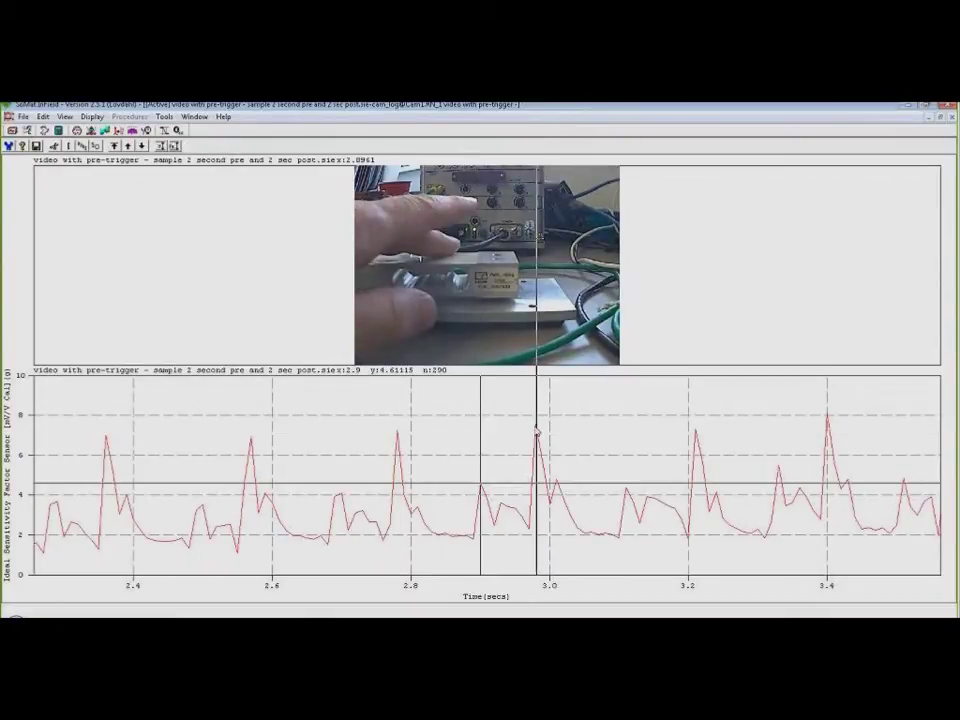
left_click(627, 480)
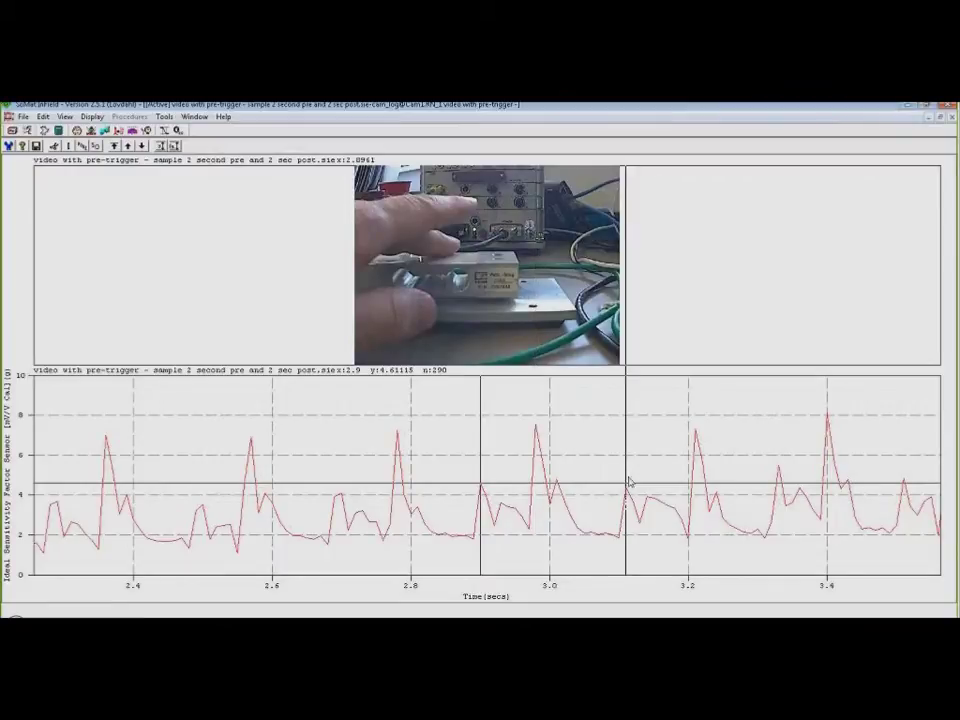
left_click(143, 266)
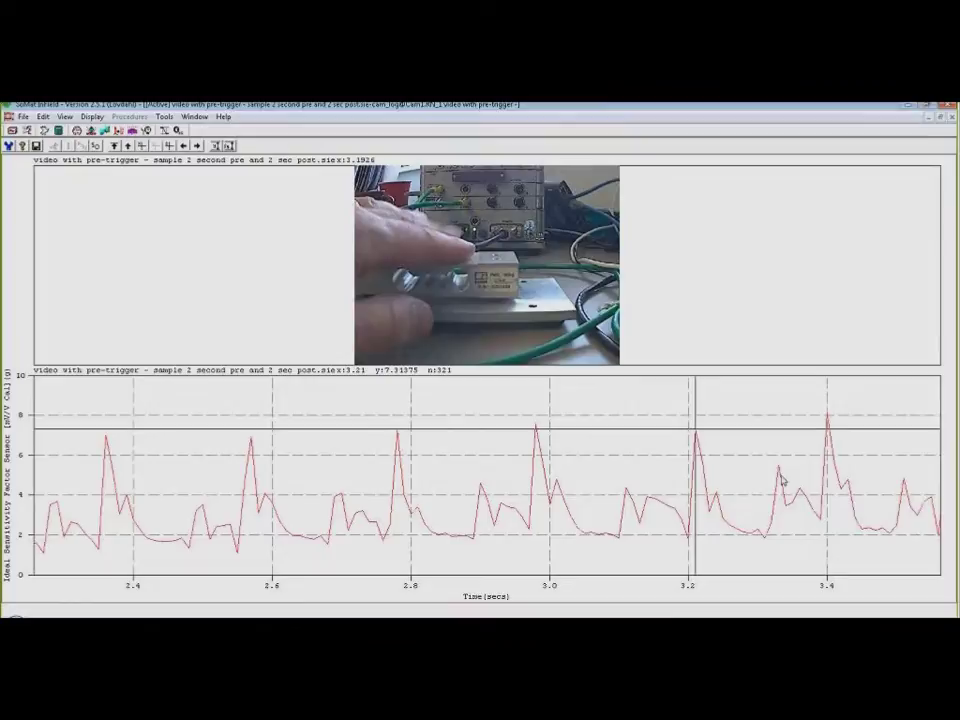
left_click(781, 487)
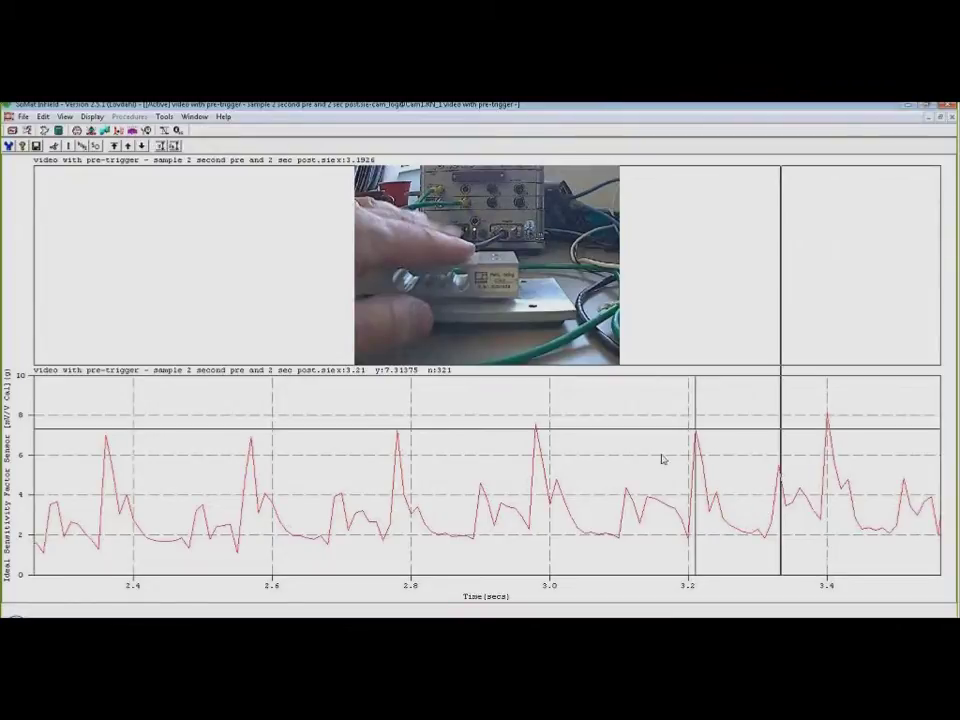
left_click(537, 450)
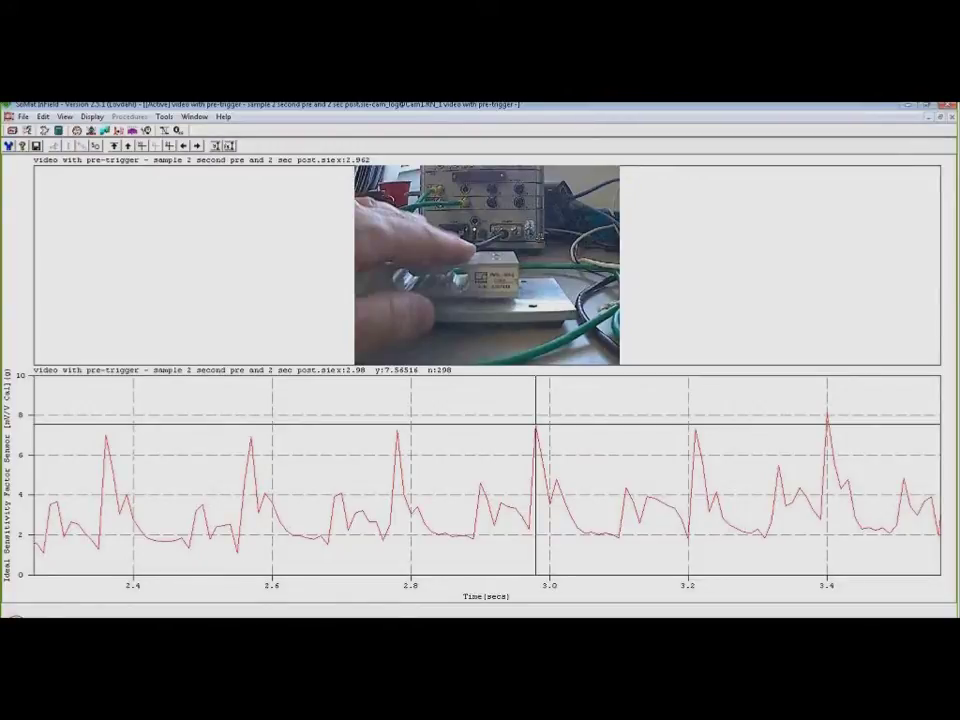
mouse_move(12, 614)
left_click(481, 495)
left_click(544, 437)
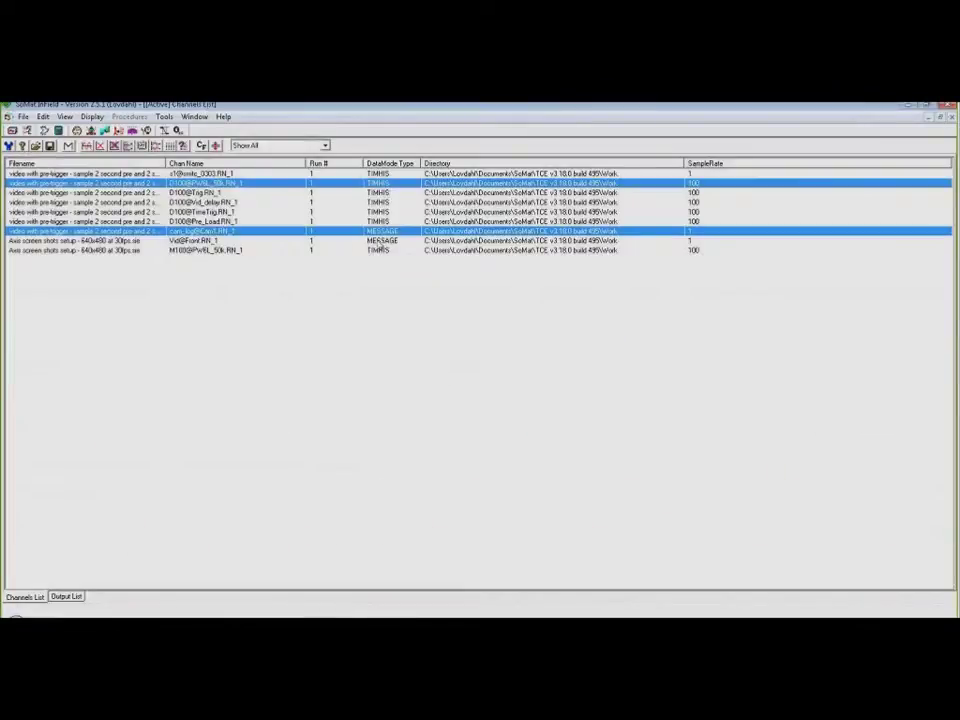
left_click(381, 243)
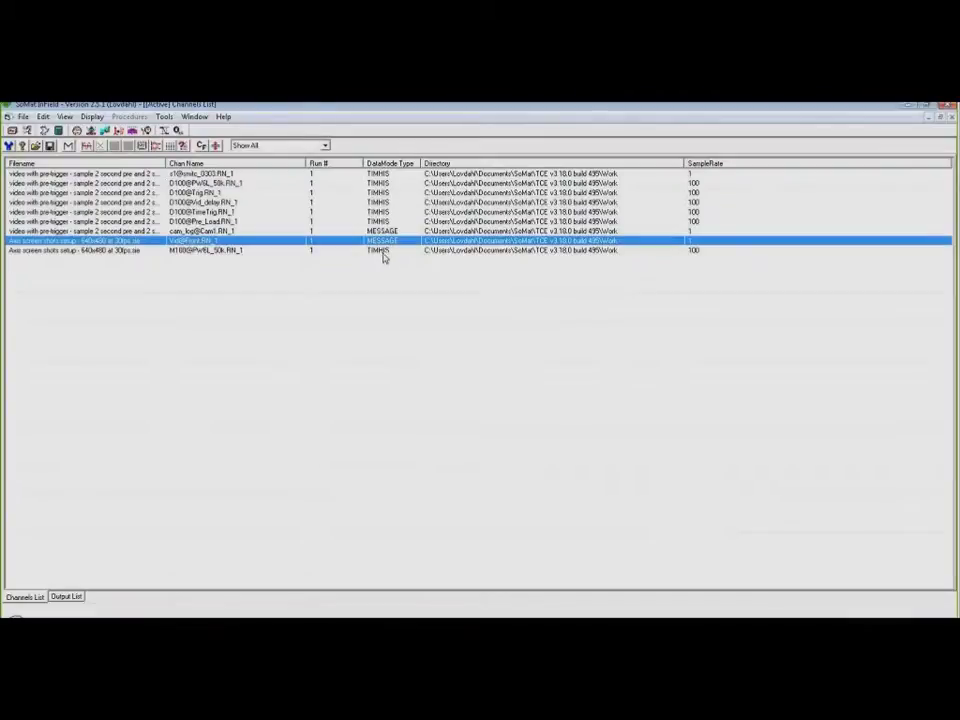
left_click(383, 252, "shift")
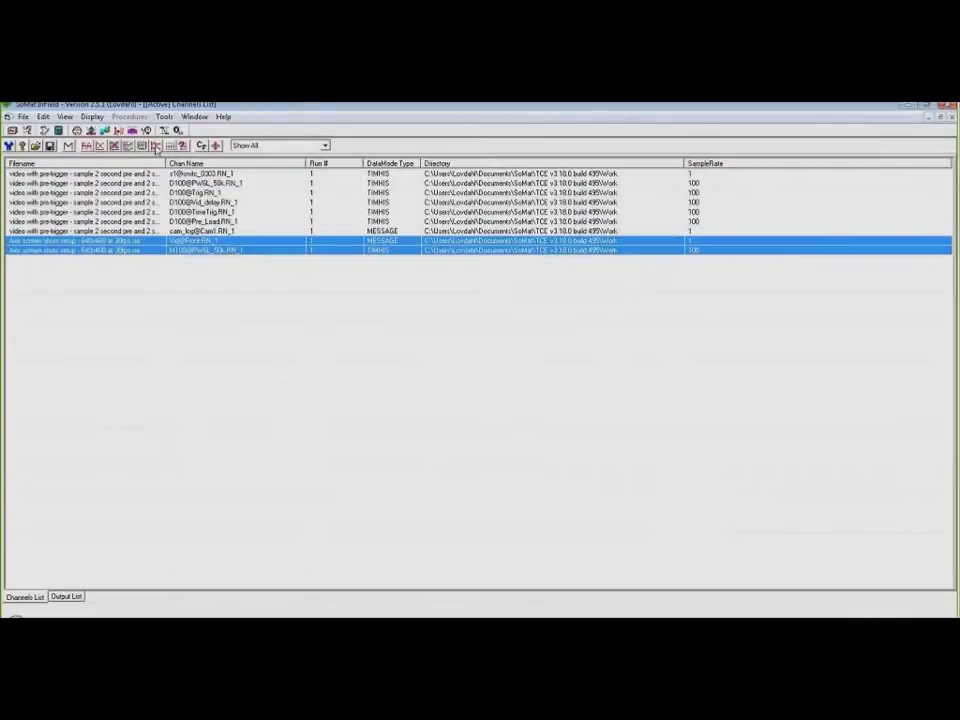
left_click(156, 146)
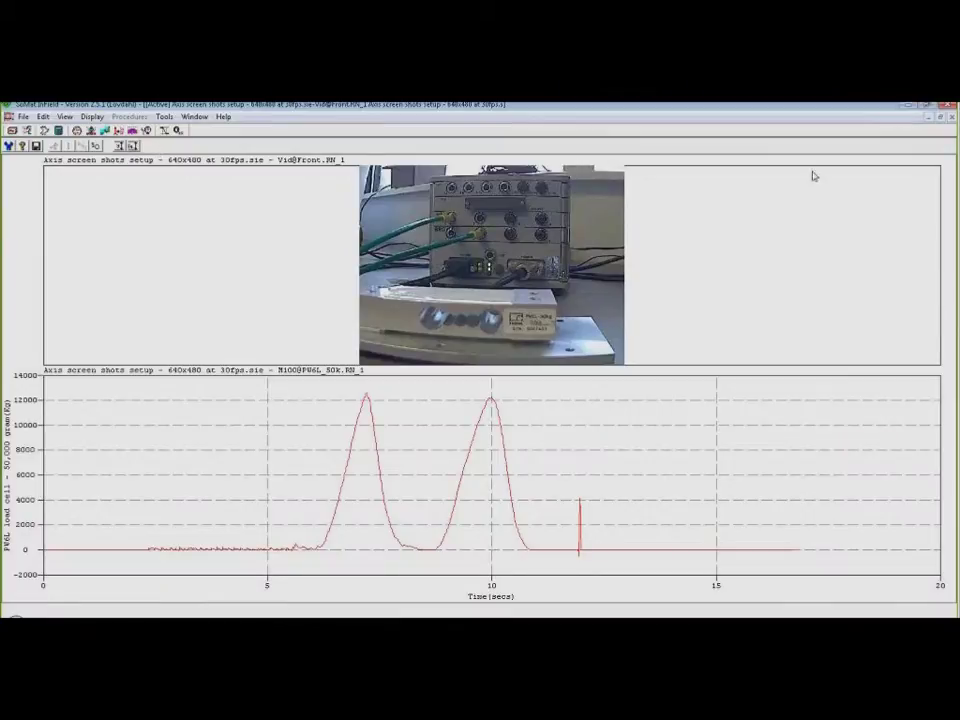
left_click(952, 117)
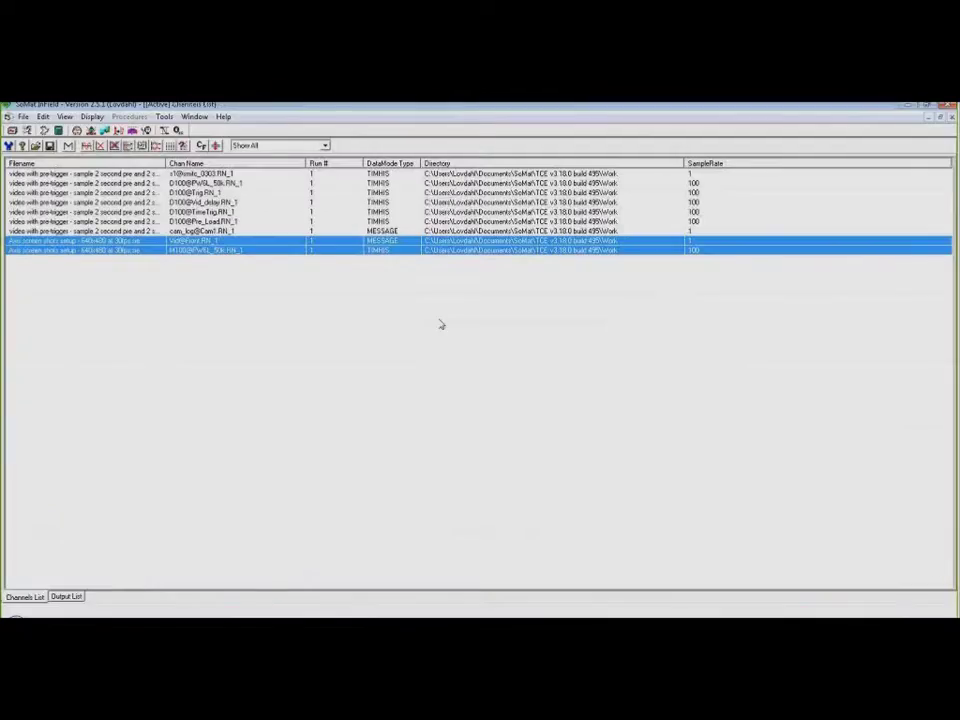
left_click(398, 232)
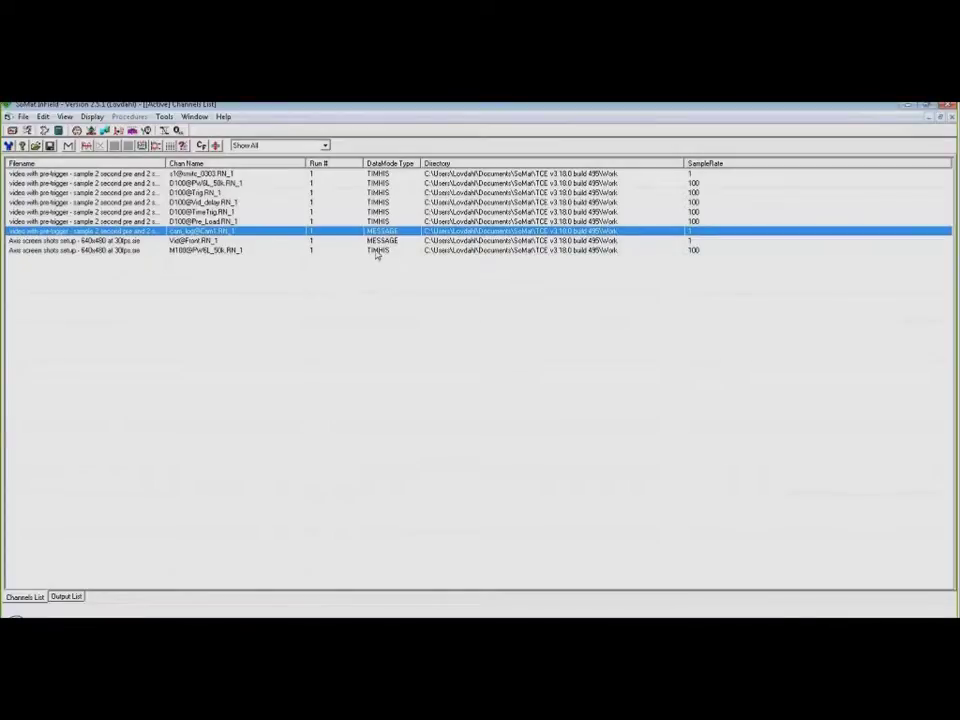
left_click(374, 254, "ctrl")
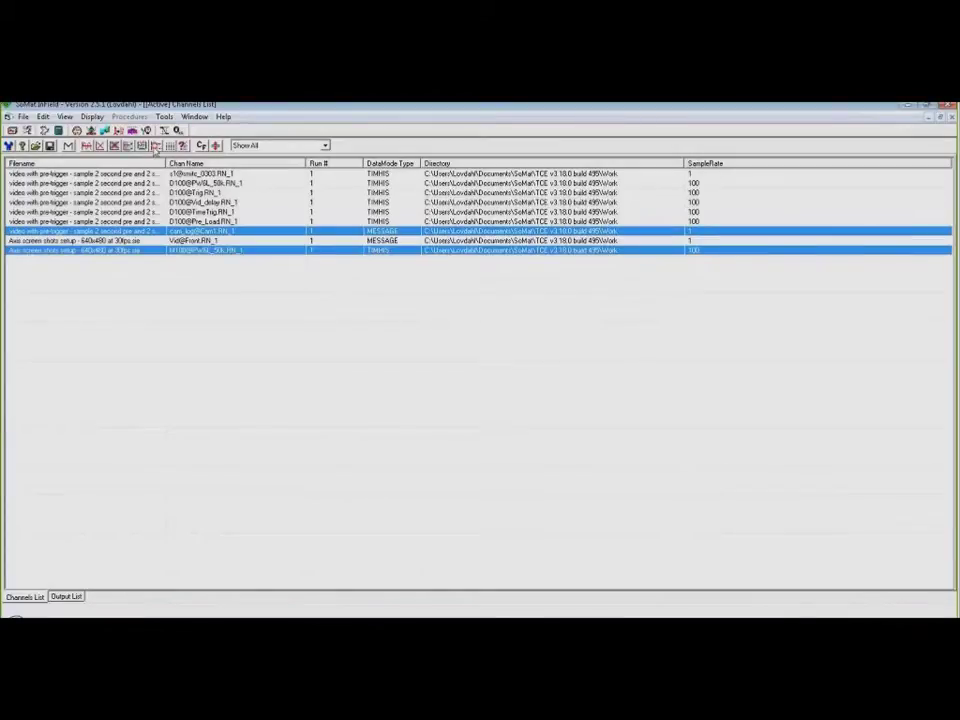
left_click(155, 146)
left_click(447, 470)
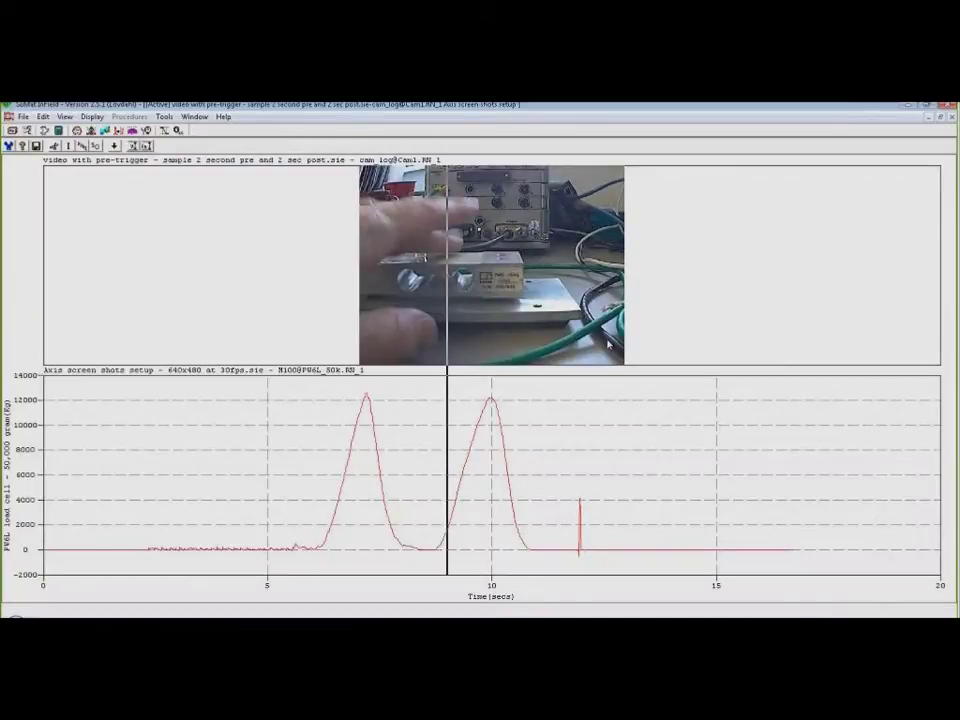
left_click(951, 117)
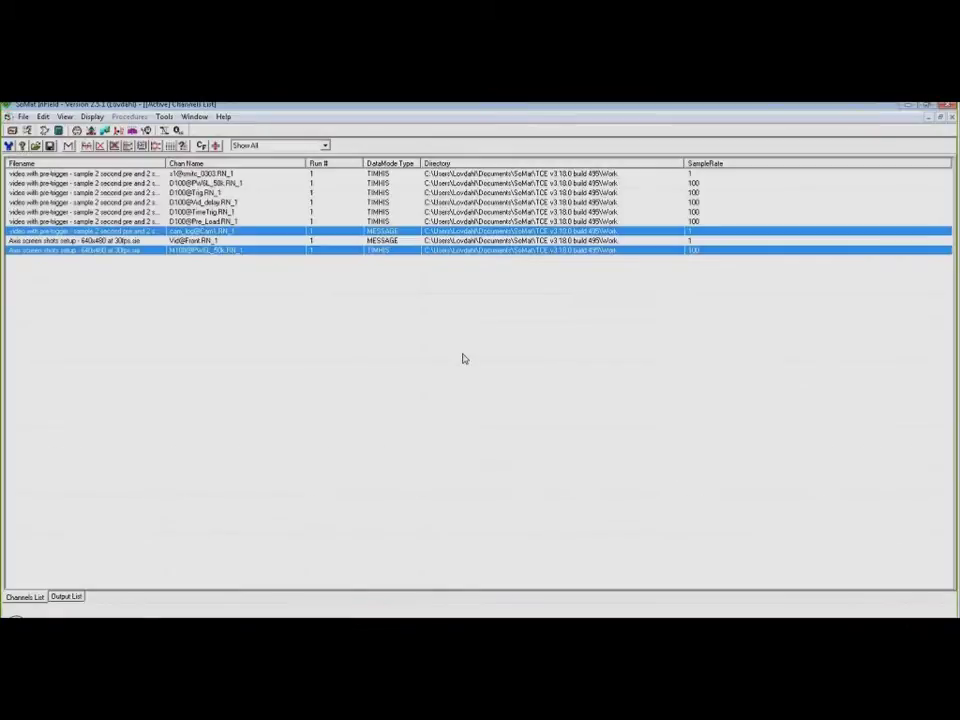
left_click(336, 241)
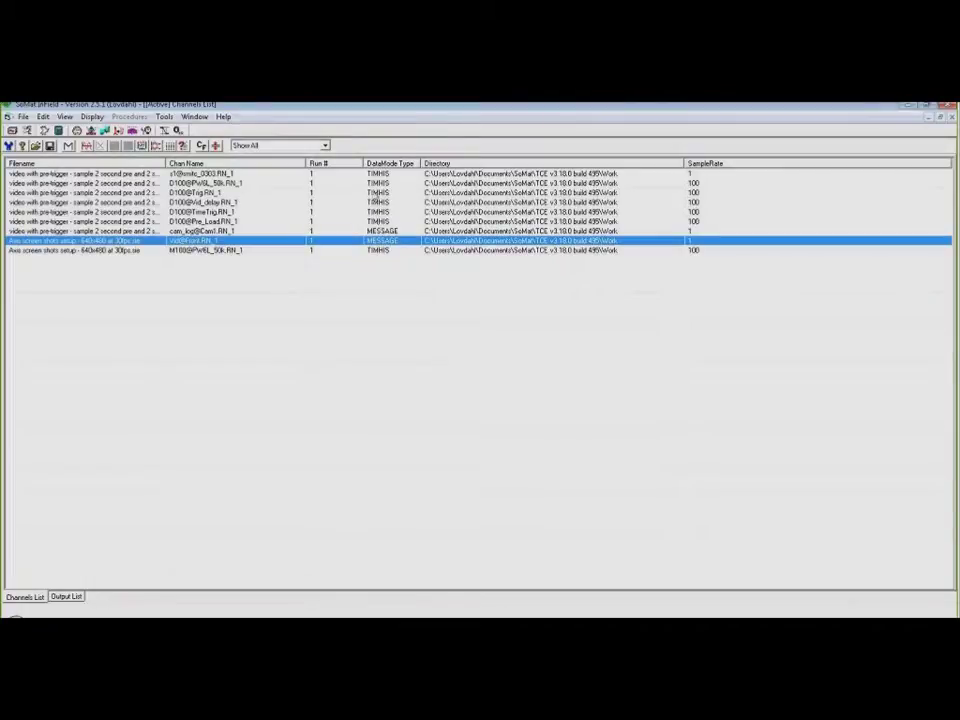
left_click(378, 184, "ctrl")
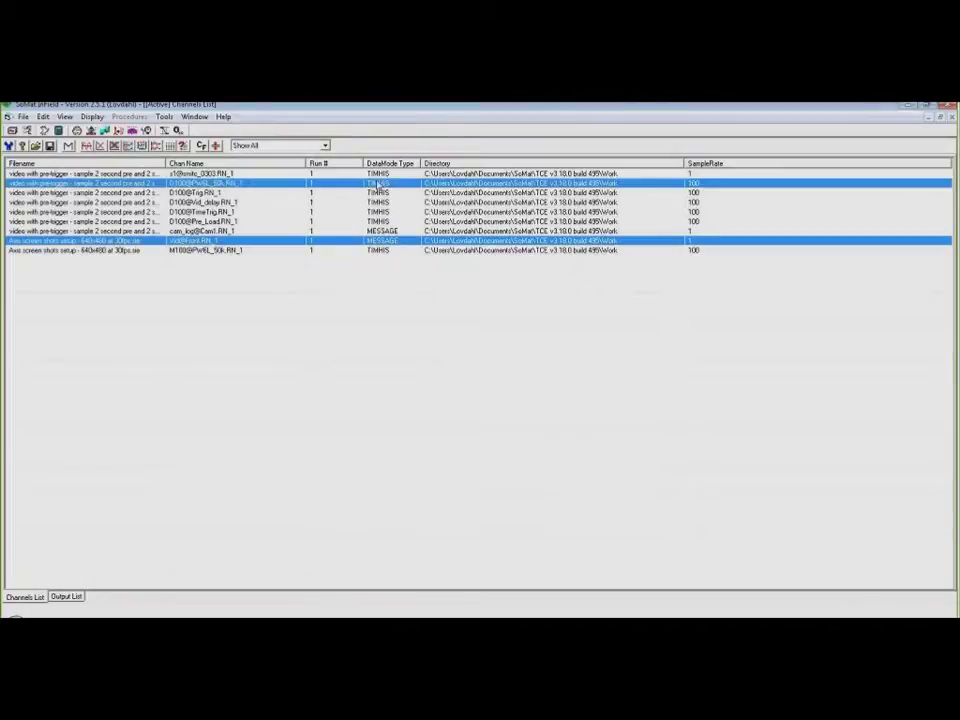
left_click(156, 146)
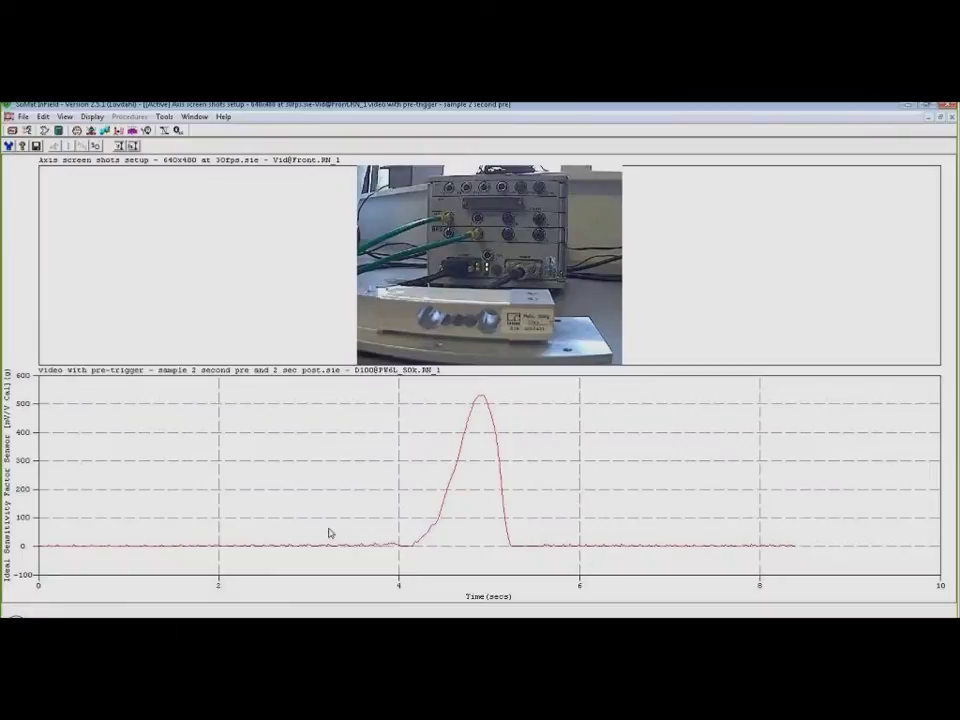
left_click(328, 542)
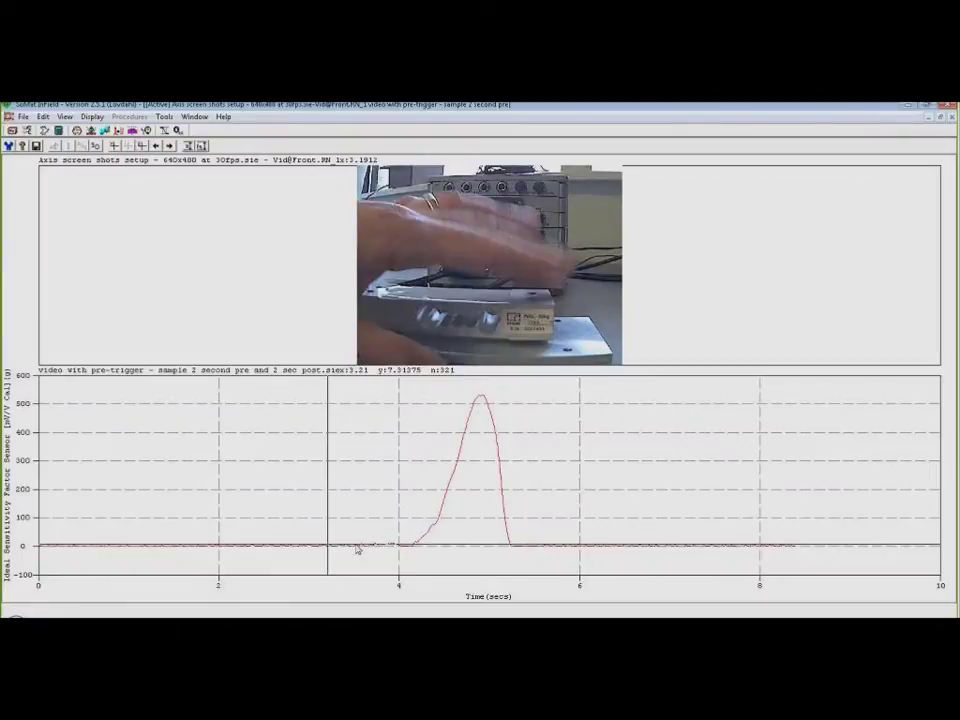
- Place the cursor near 3.5 seconds on the flat load trace and step back a few samples, watching the hand in the video
left_click(355, 548)
left_click(356, 548)
key("Left")
key("Left")
key("Left")
key("Left")
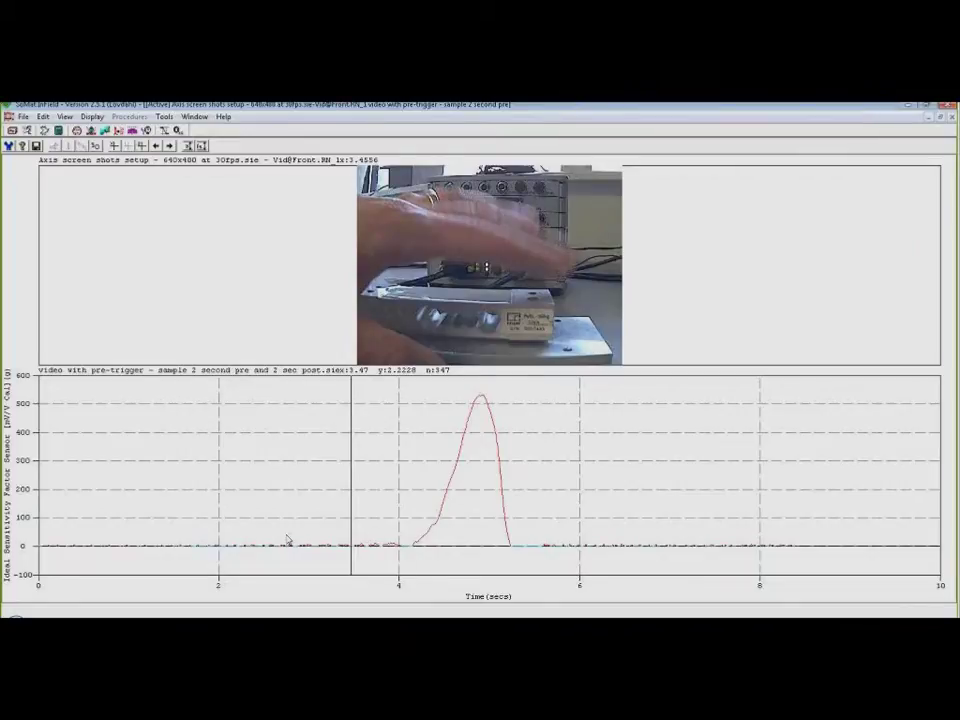
- Place the cursor at about 2.11 seconds and step forward sample by sample to 2.2 seconds, watching the video frames
left_click(227, 551)
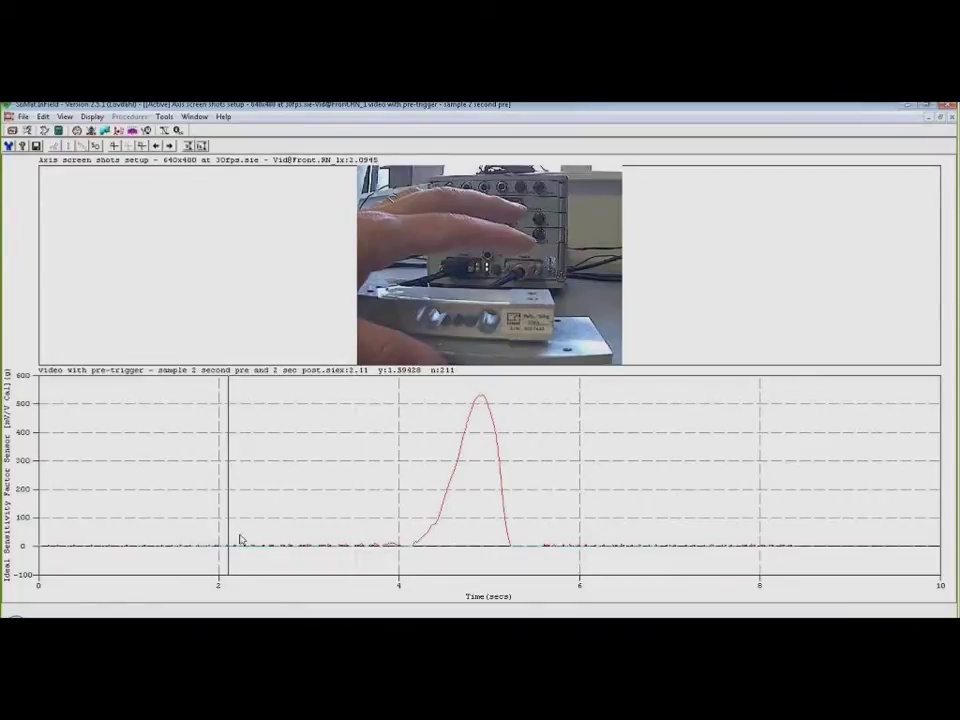
key("Right")
key("Right")
key("Right")
key("Right")
key("Right")
key("Right")
key("Right")
key("Right")
key("Right")
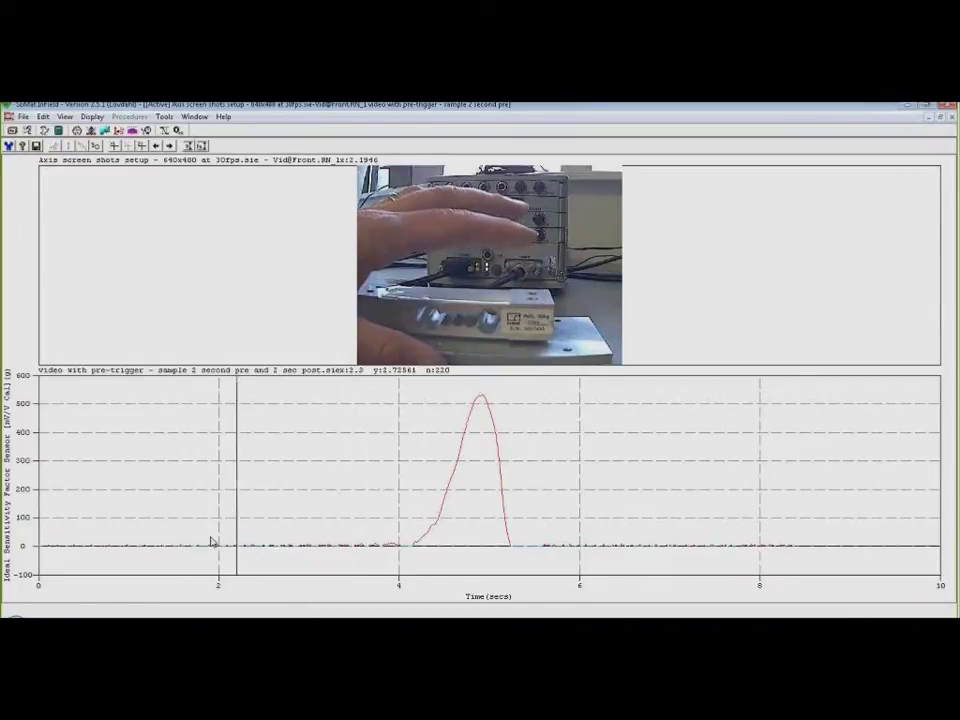
- Step the cursor backward sample by sample to about 1.35 seconds, comparing the hand's position in the video with the load trace
key("Left")
key("Left")
key("Left")
key("Left")
key("Left")
key("Left")
key("Left")
key("Left")
key("Left")
key("Left")
key("Left")
key("Left")
key("Left")
key("Left")
key("Left")
key("Left")
key("Left")
key("Left")
key("Left")
key("Left")
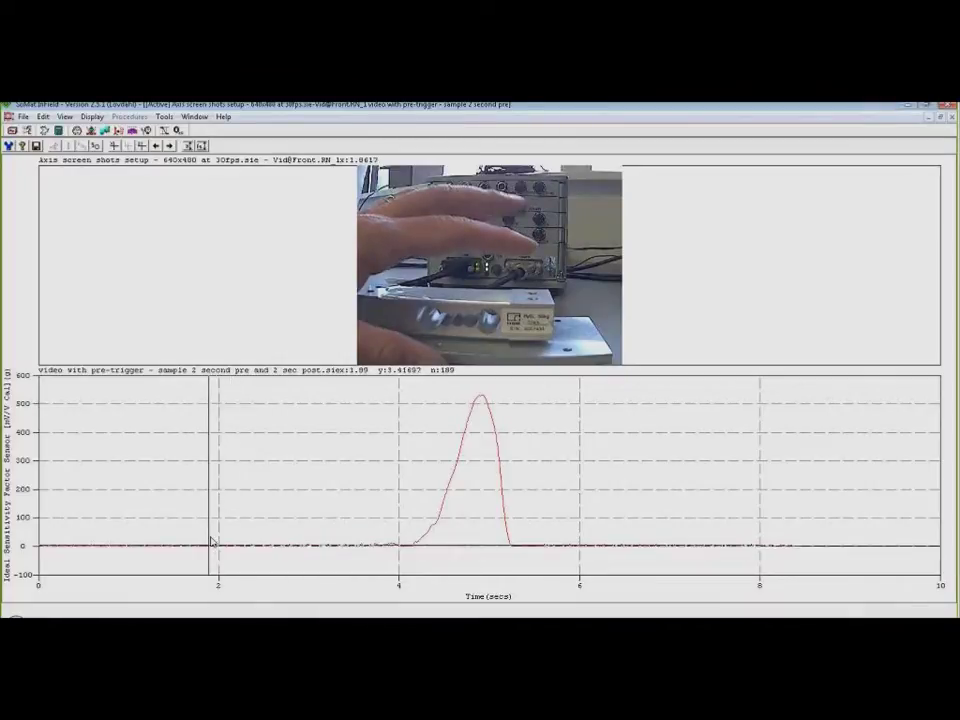
key("Left")
key("Left")
key("Left")
key("Left")
key("Left")
key("Left")
key("Left")
key("Left")
key("Left")
key("Left")
key("Left")
key("Left")
key("Left")
key("Left")
key("Left")
key("Left")
key("Left")
key("Left")
key("Left")
key("Left")
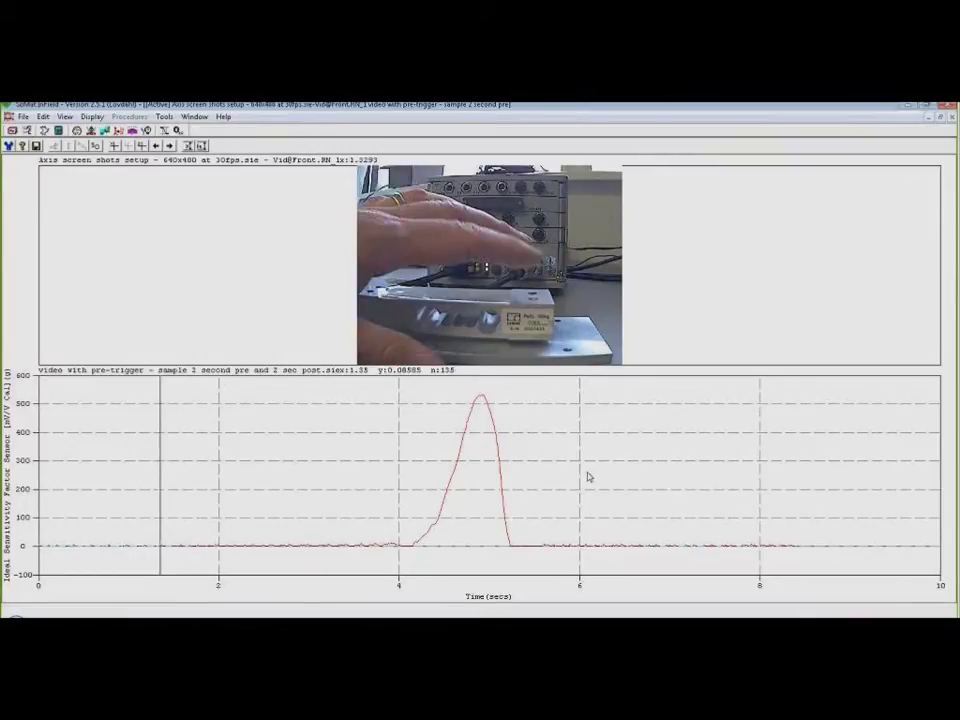
- Place the cursor on the rising side of the load peak at about 4.6 seconds and close the display
left_click(352, 520)
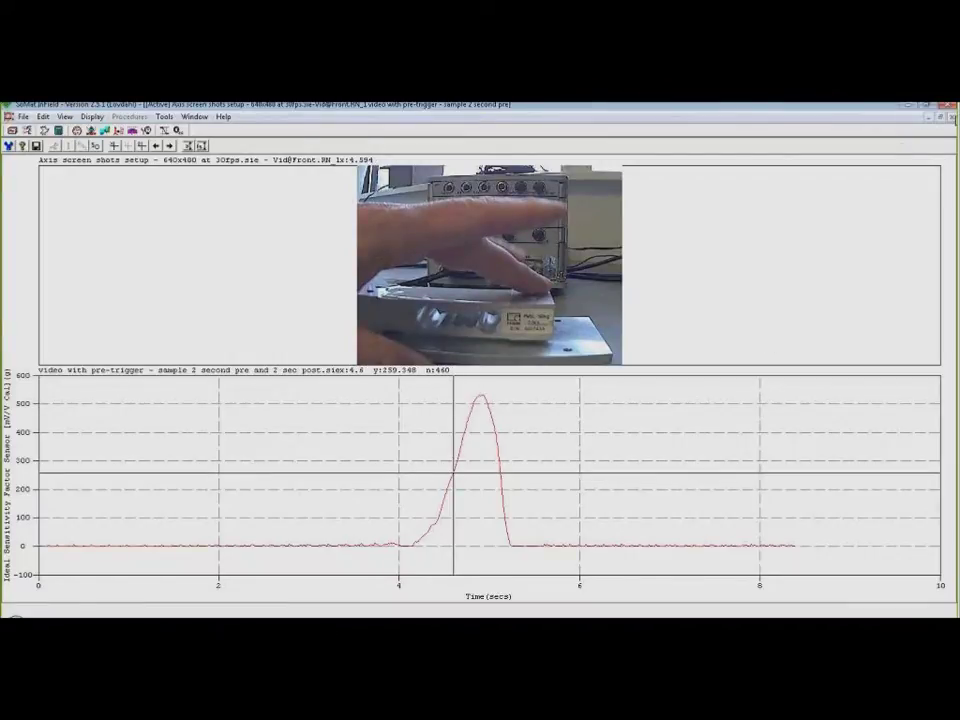
left_click(948, 116)
left_click(236, 252)
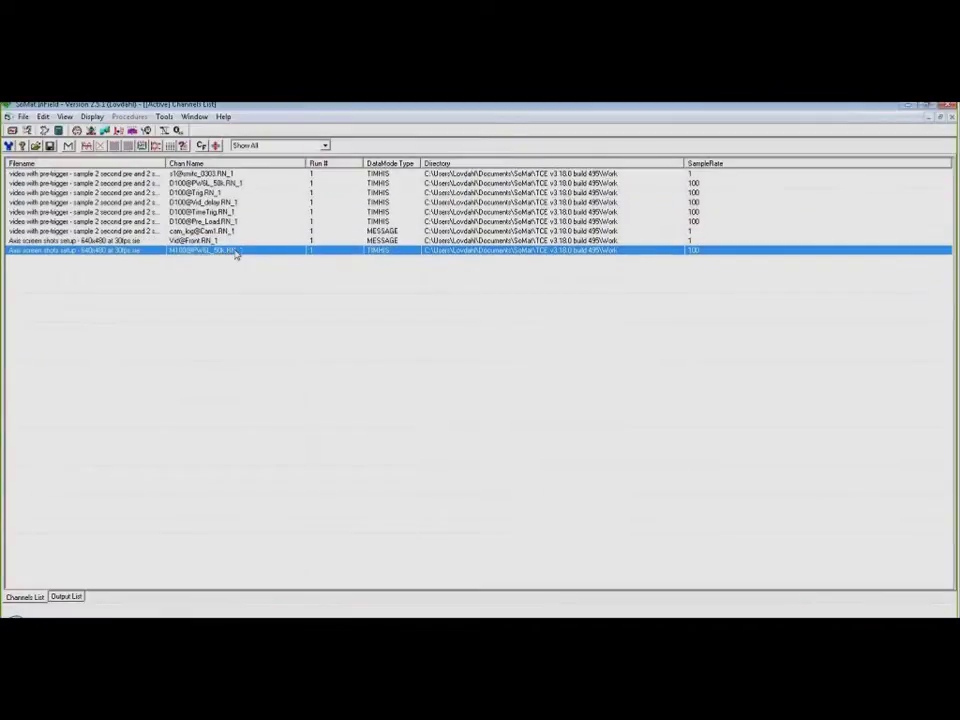
left_click(236, 241, "shift")
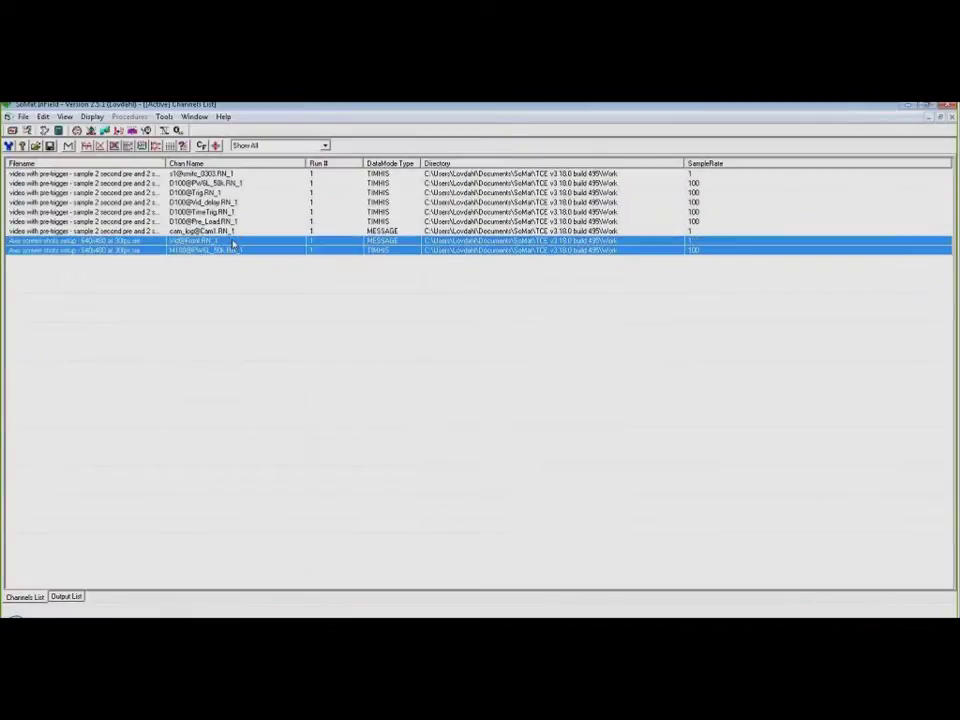
left_click(118, 128)
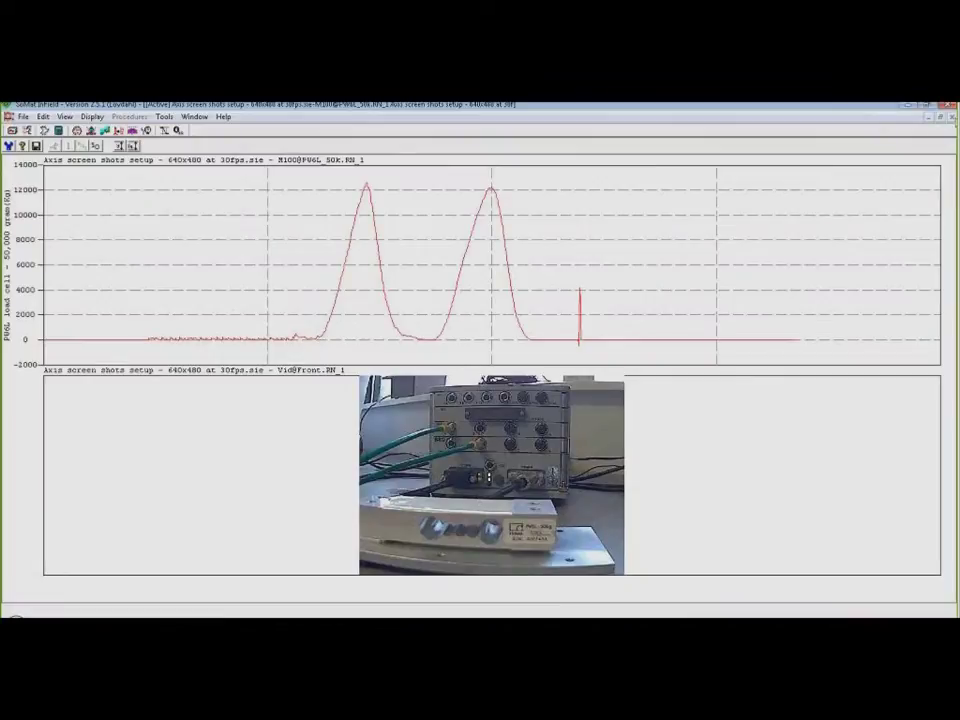
left_click(952, 118)
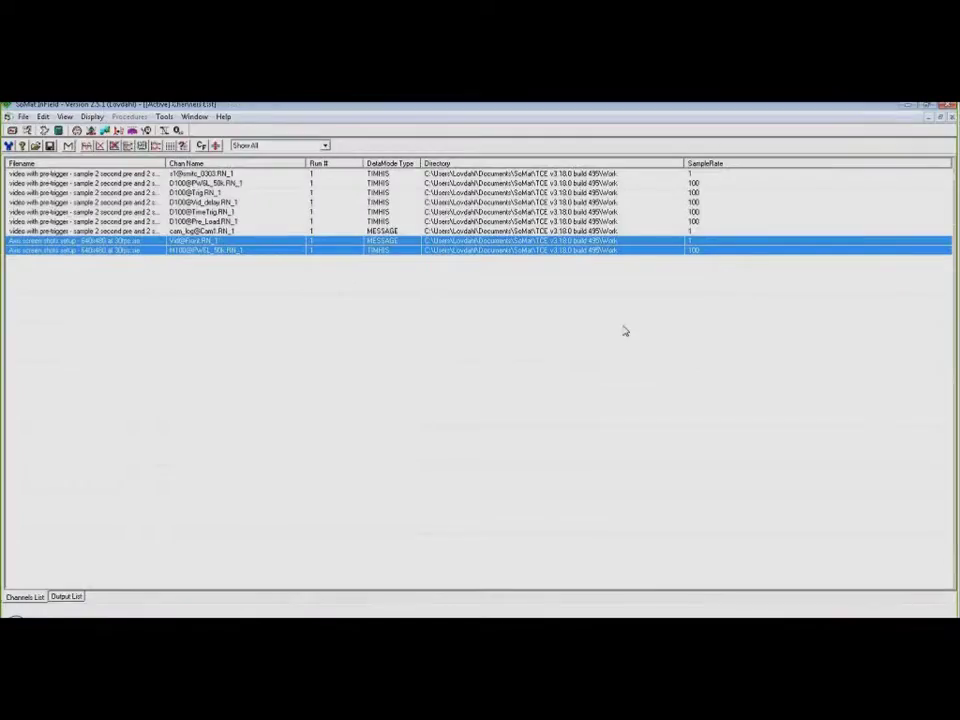